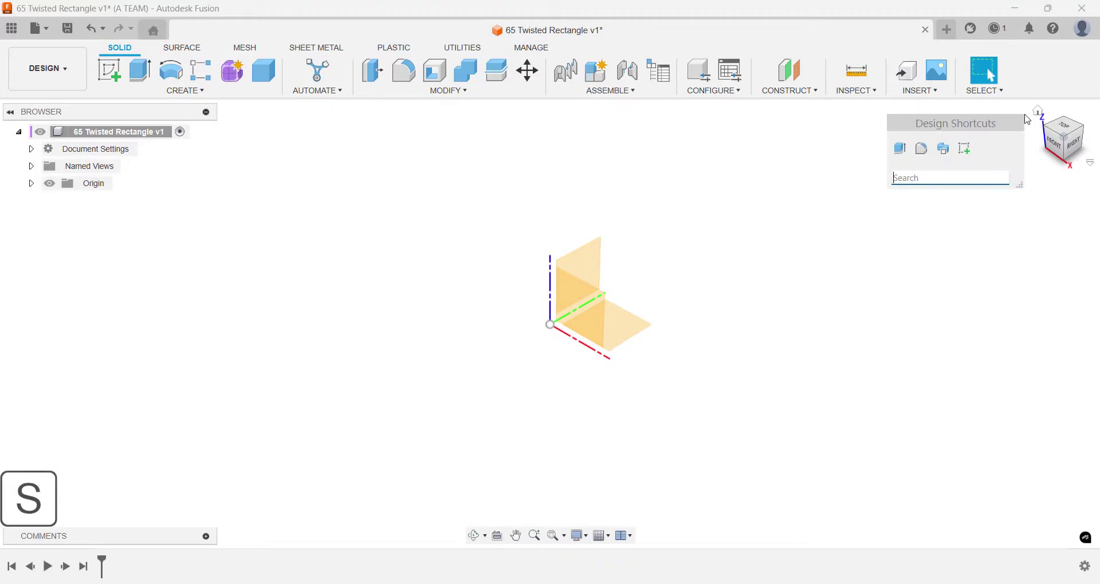
Step: Add a new activated component named 'Twisted Rectangle' to the design
{"action": "type", "text": "new"}
{"action": "key", "text": "Return"}
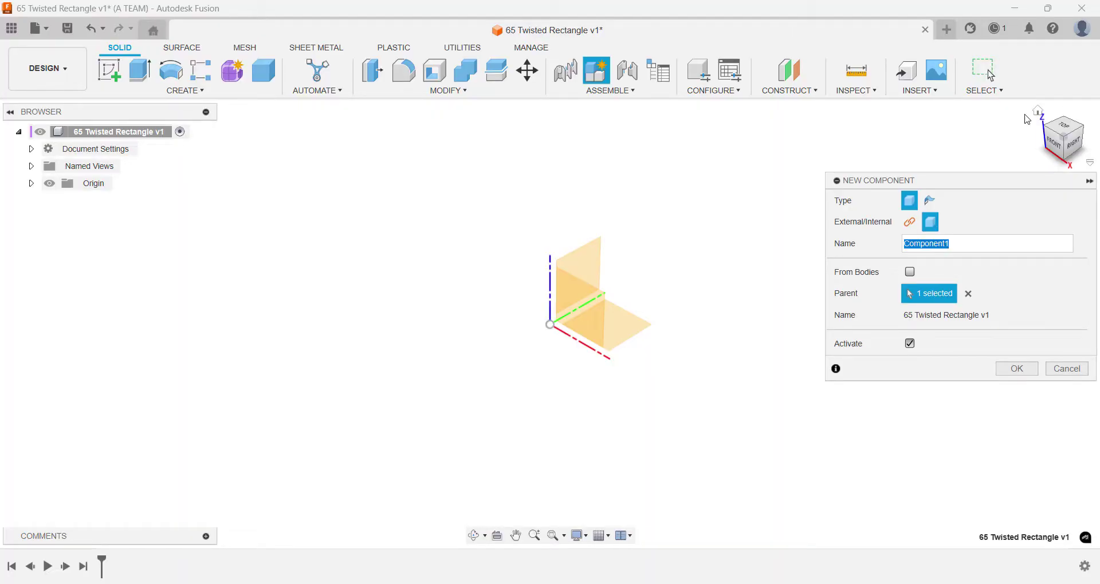
{"action": "type", "text": "Twisted Recta"}
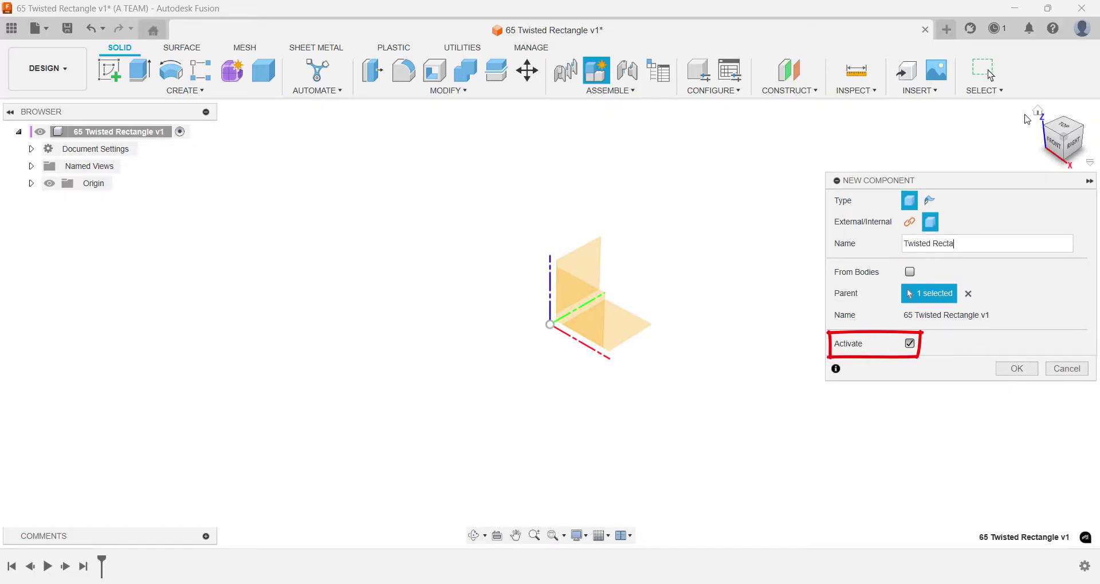
{"action": "type", "text": "ngle"}
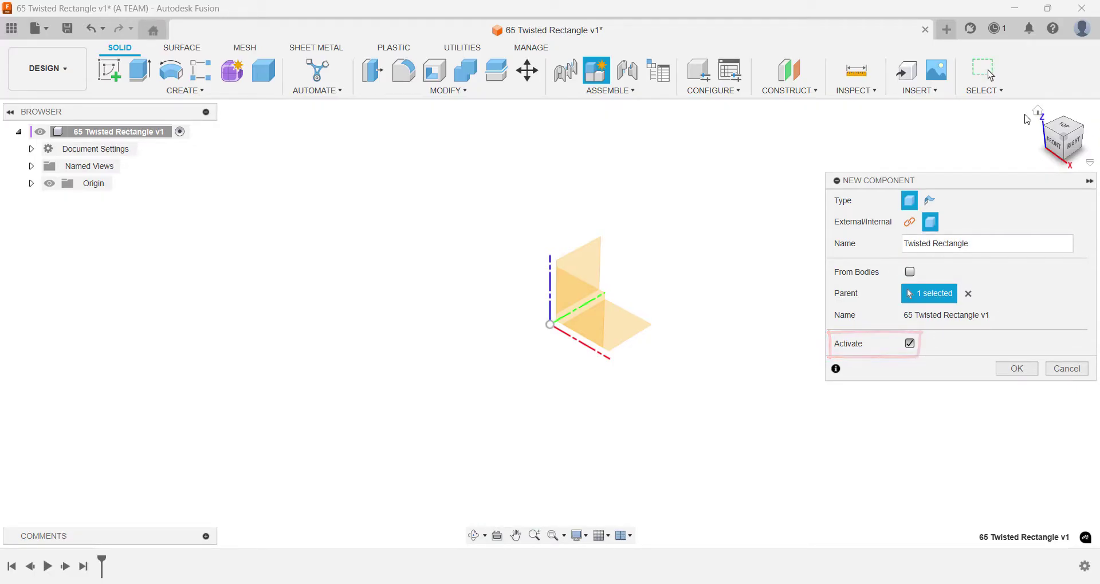
{"action": "key", "text": "Return"}
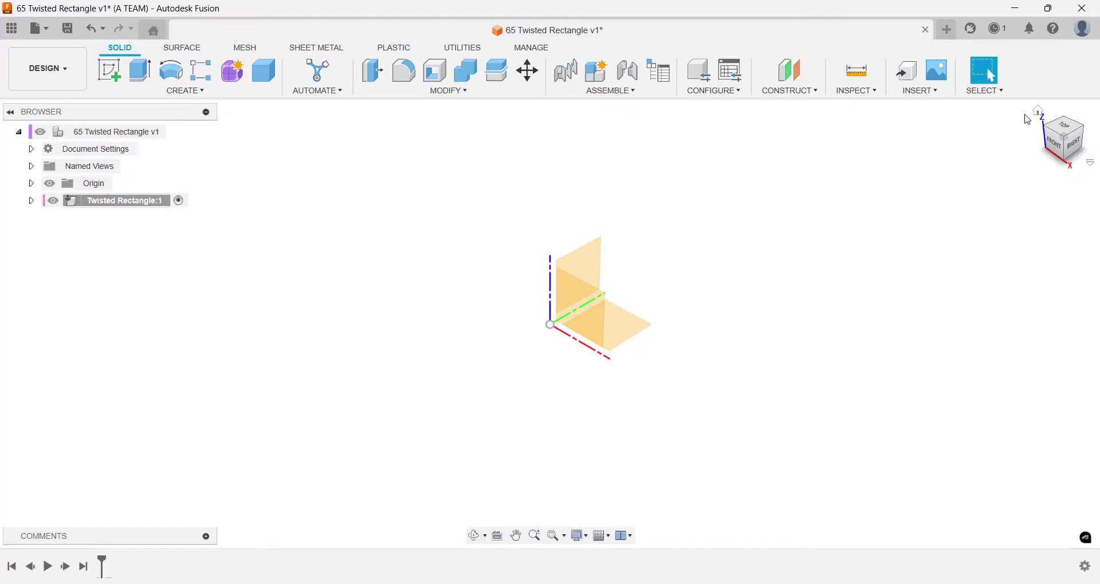
Step: Start a new sketch on the horizontal ground plane
{"action": "type", "text": "s"}
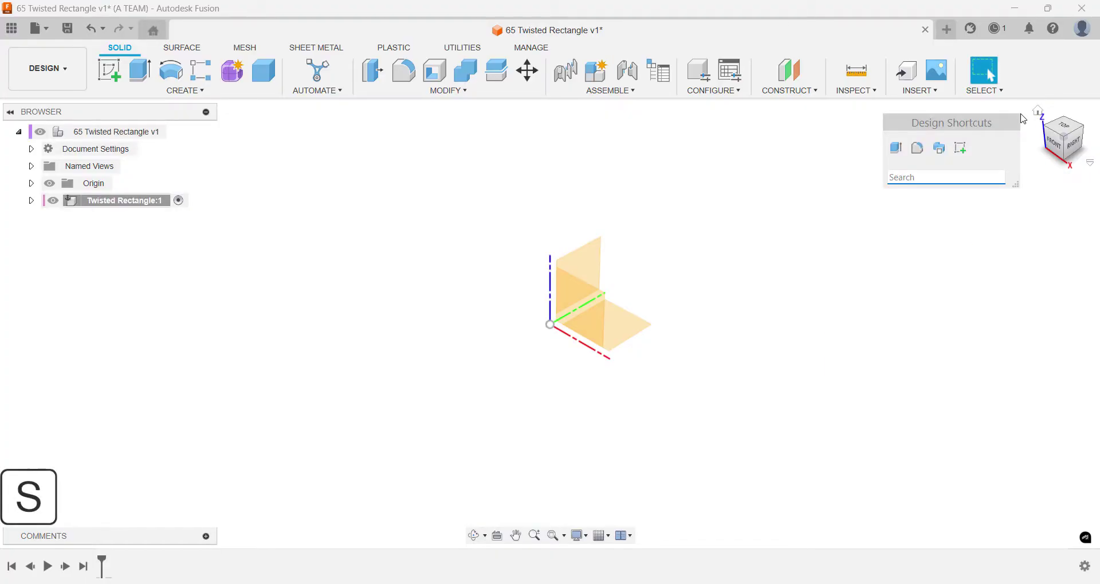
{"action": "type", "text": "ske"}
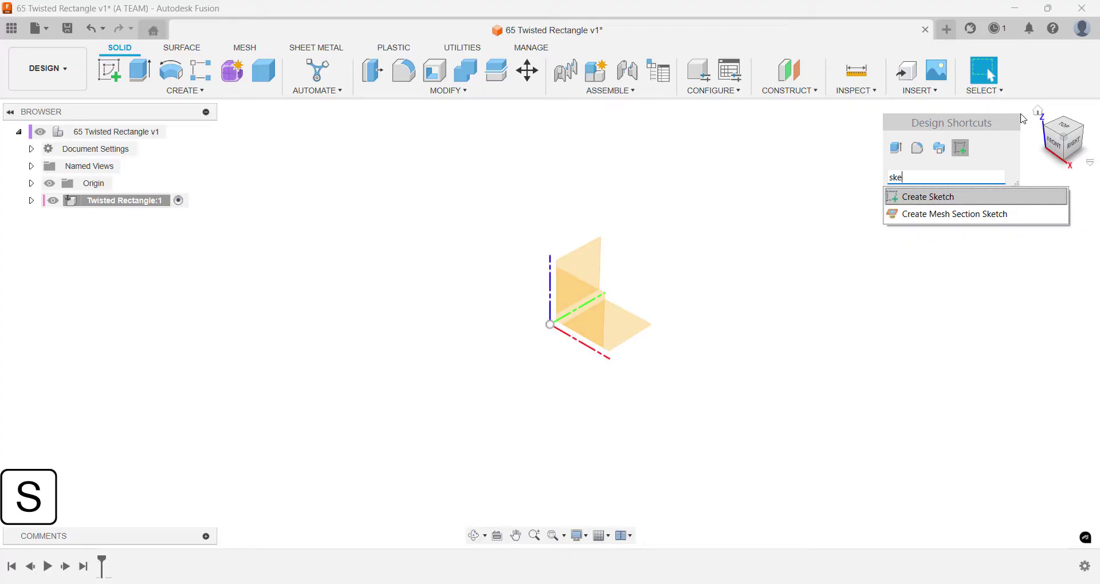
{"action": "key", "text": "Return"}
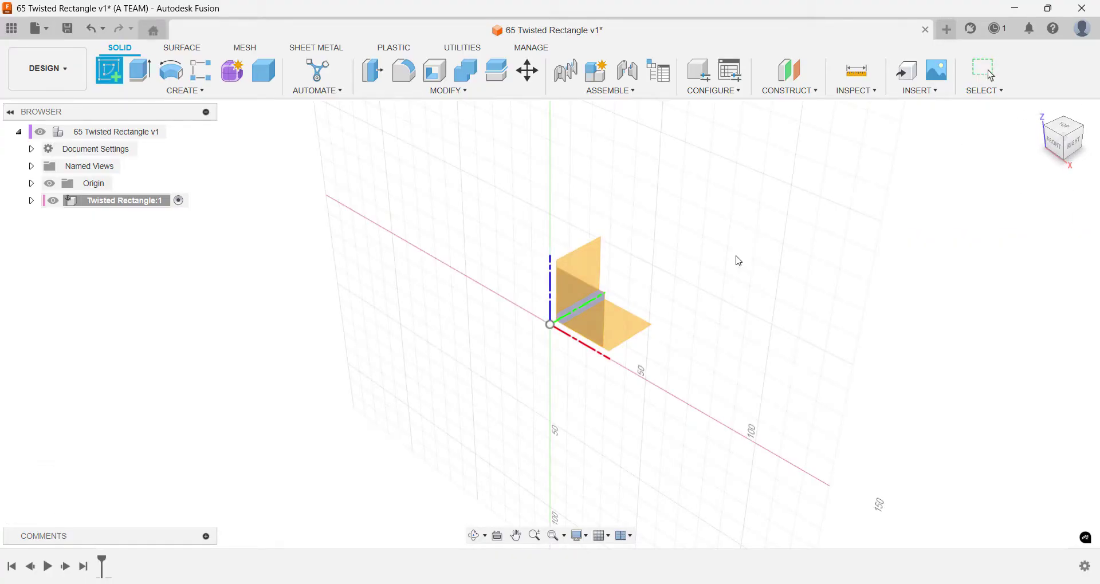
{"action": "left_click", "coordinate": [640, 322]}
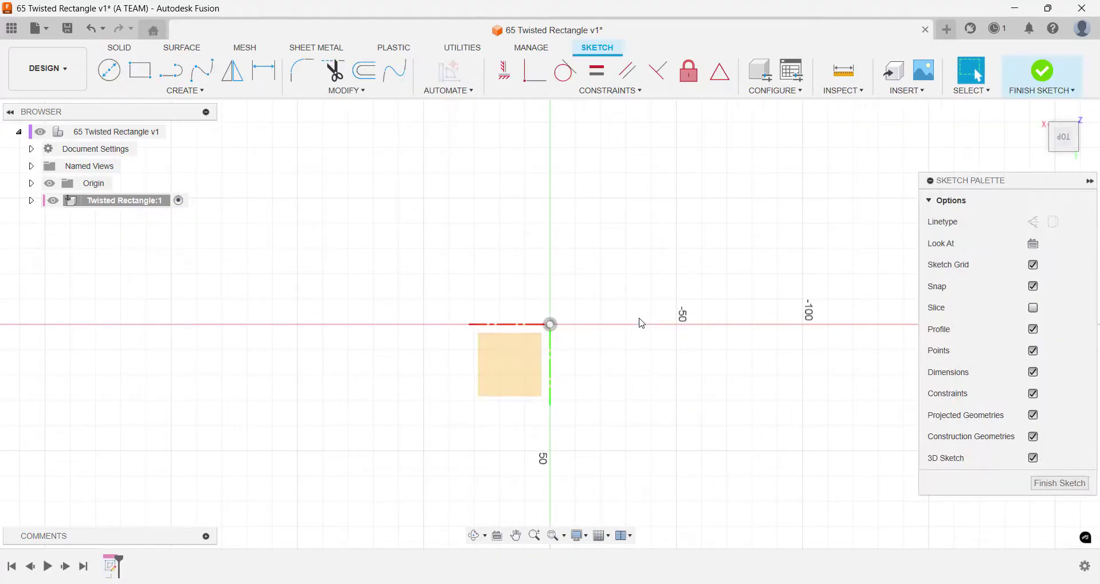
Step: Draw a 100 × 100 mm center rectangle centred on the origin
{"action": "type", "text": "scenter"}
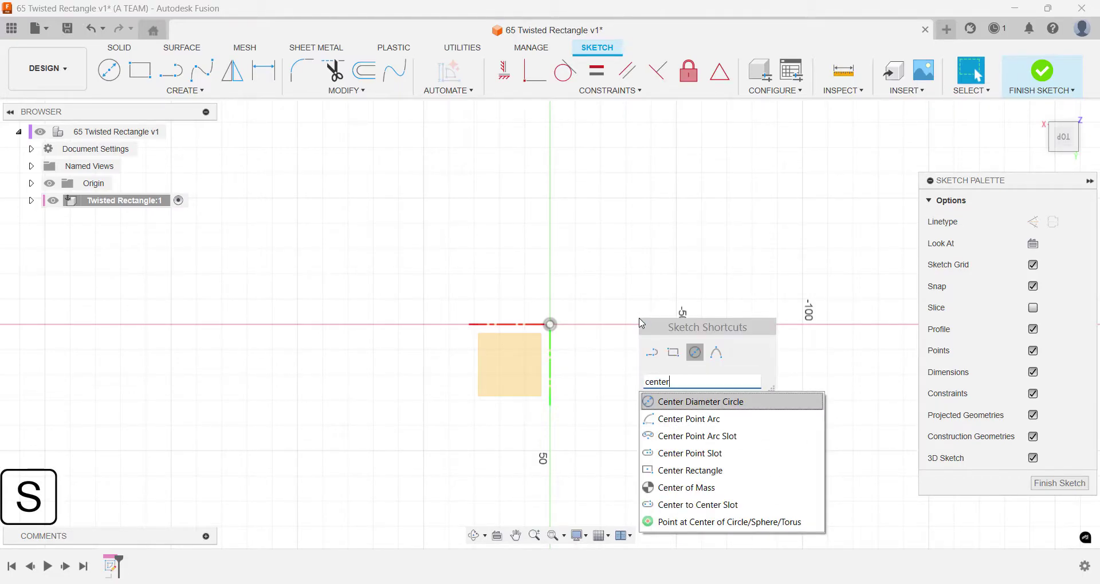
{"action": "key", "text": "Down"}
{"action": "key", "text": "Down"}
{"action": "key", "text": "Down"}
{"action": "key", "text": "Down"}
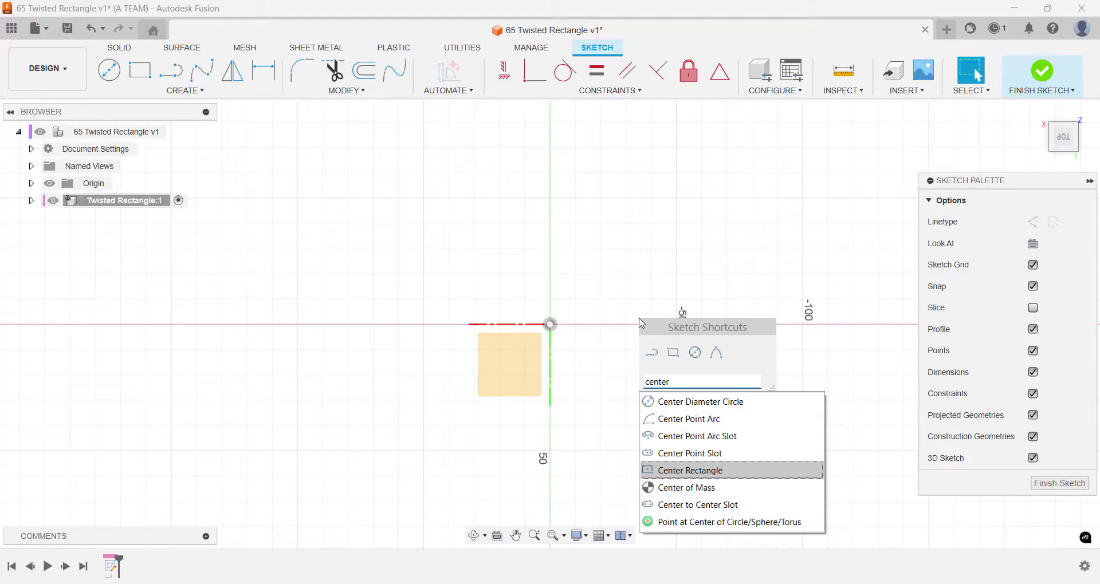
{"action": "key", "text": "Return"}
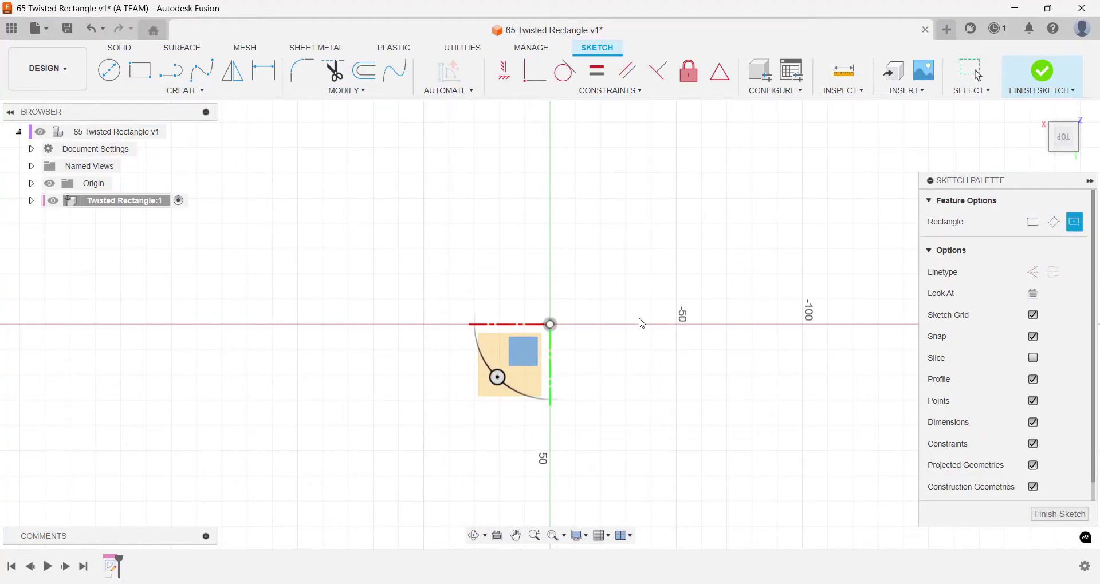
{"action": "left_click", "coordinate": [550, 324]}
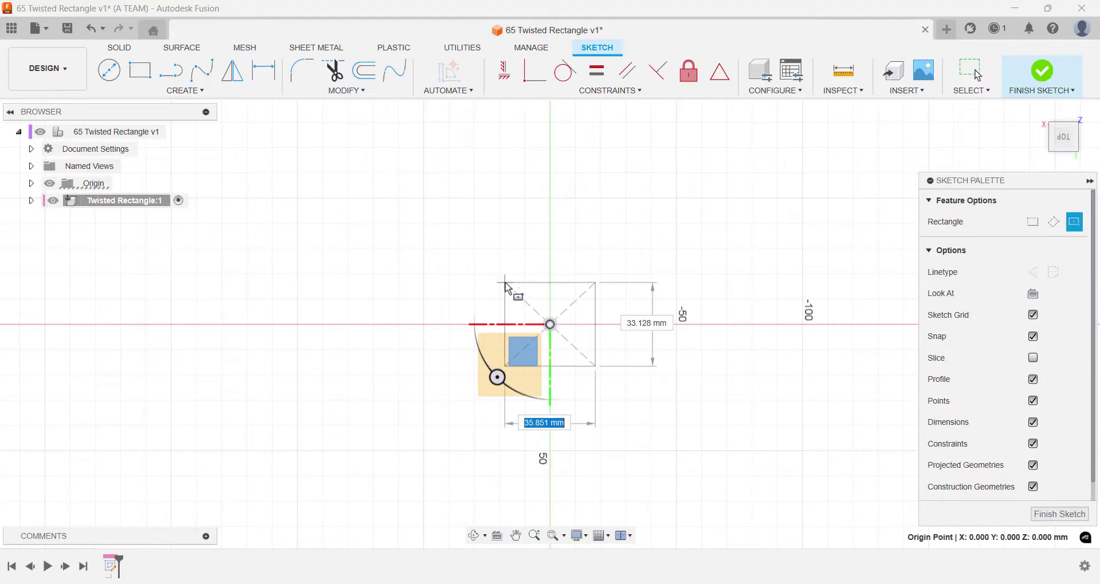
{"action": "type", "text": "100"}
{"action": "key", "text": "Tab"}
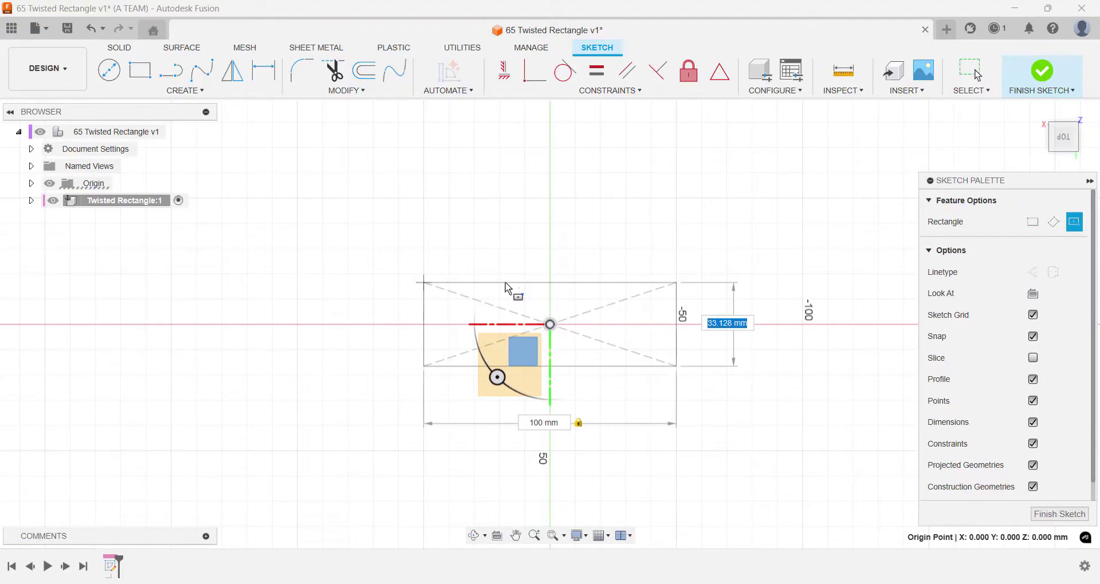
{"action": "type", "text": "100"}
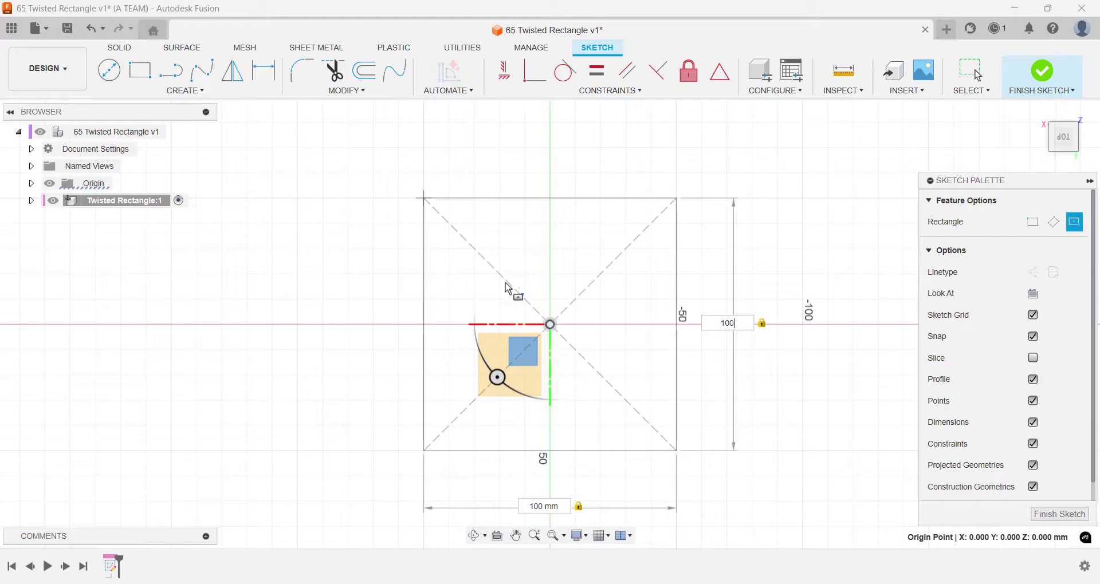
{"action": "key", "text": "Return"}
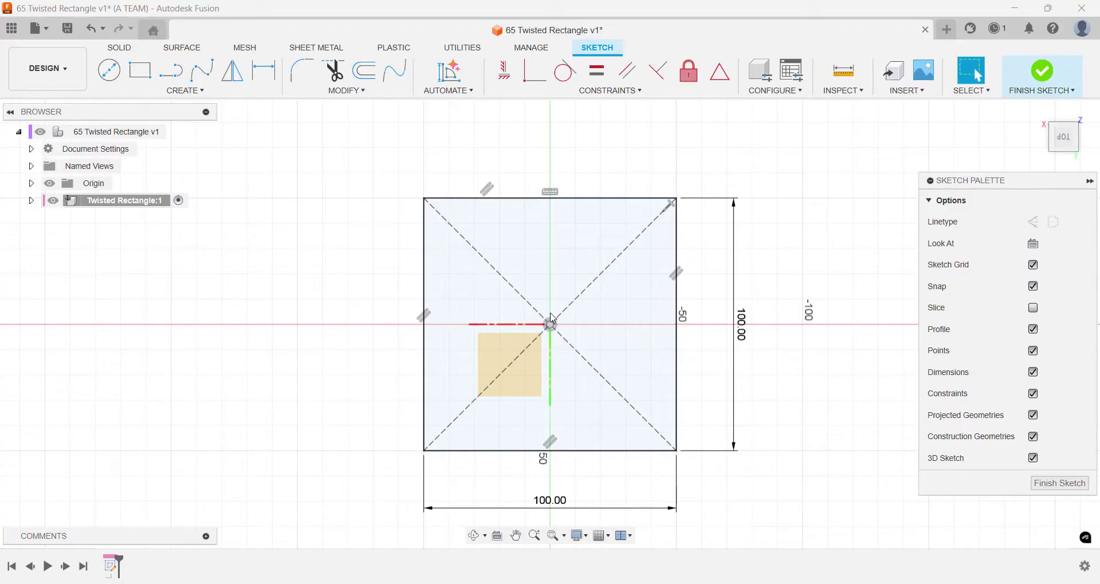
Step: Extrude the 100 mm square profile 10 mm into a solid plate
{"action": "left_click", "coordinate": [552, 317]}
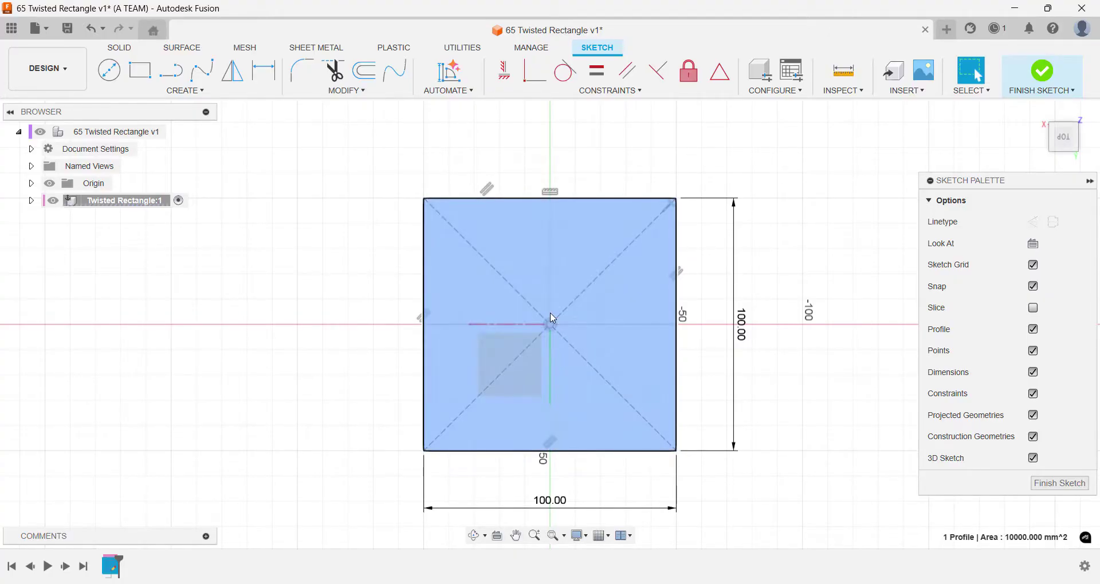
{"action": "key", "text": "e"}
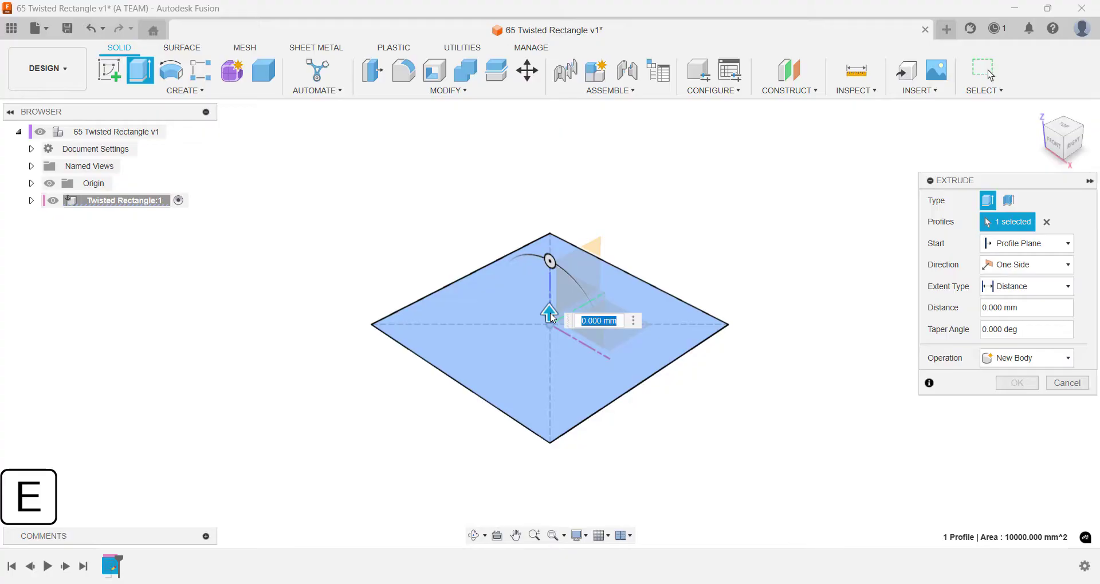
{"action": "type", "text": "10"}
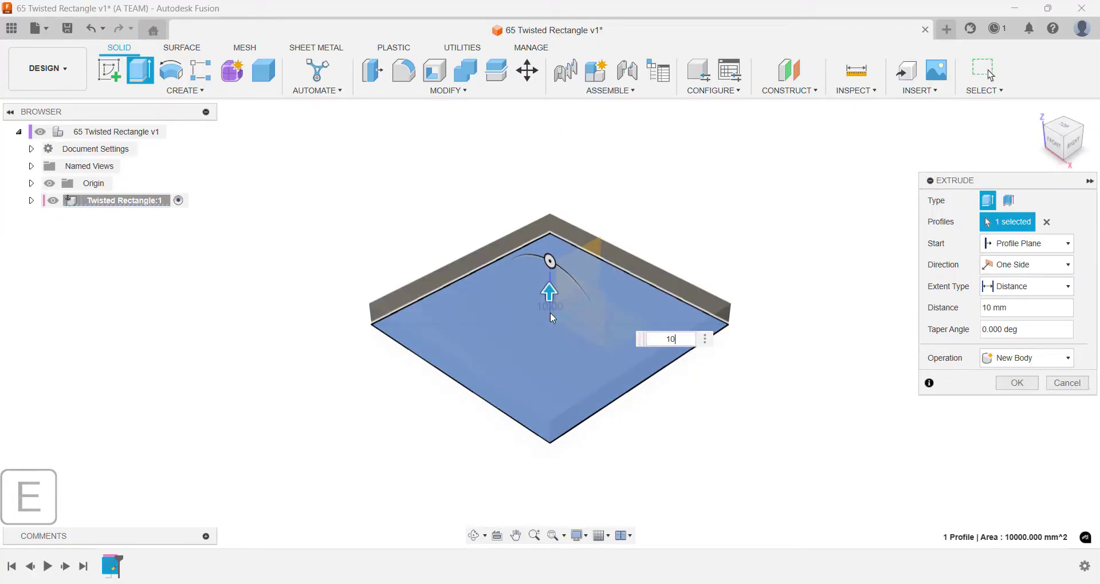
{"action": "key", "text": "Return"}
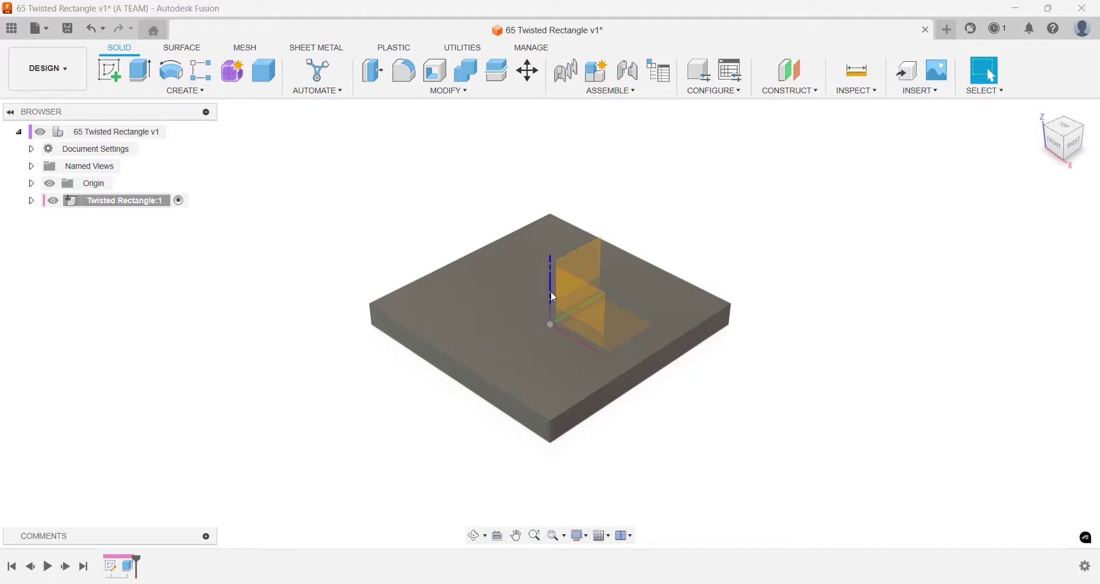
Step: Start a new sketch on the base plate's top face
{"action": "type", "text": "s"}
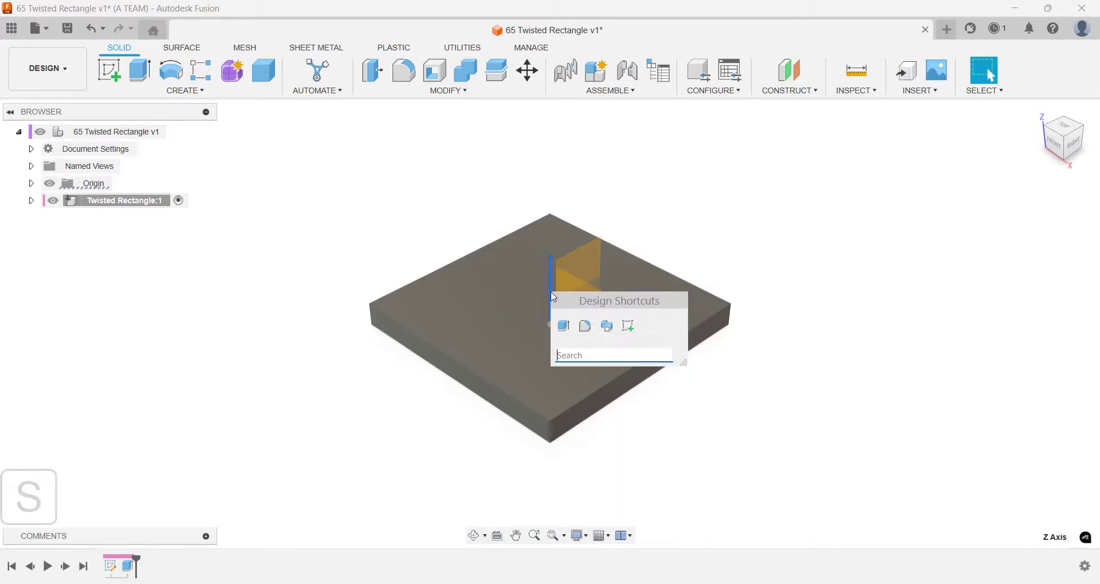
{"action": "type", "text": "ske"}
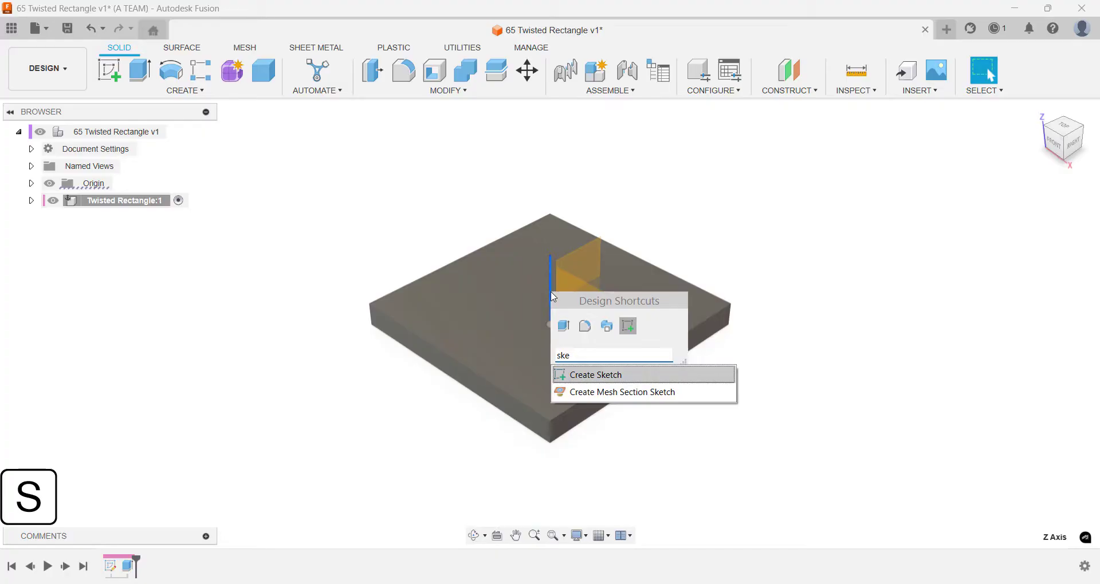
{"action": "key", "text": "Return"}
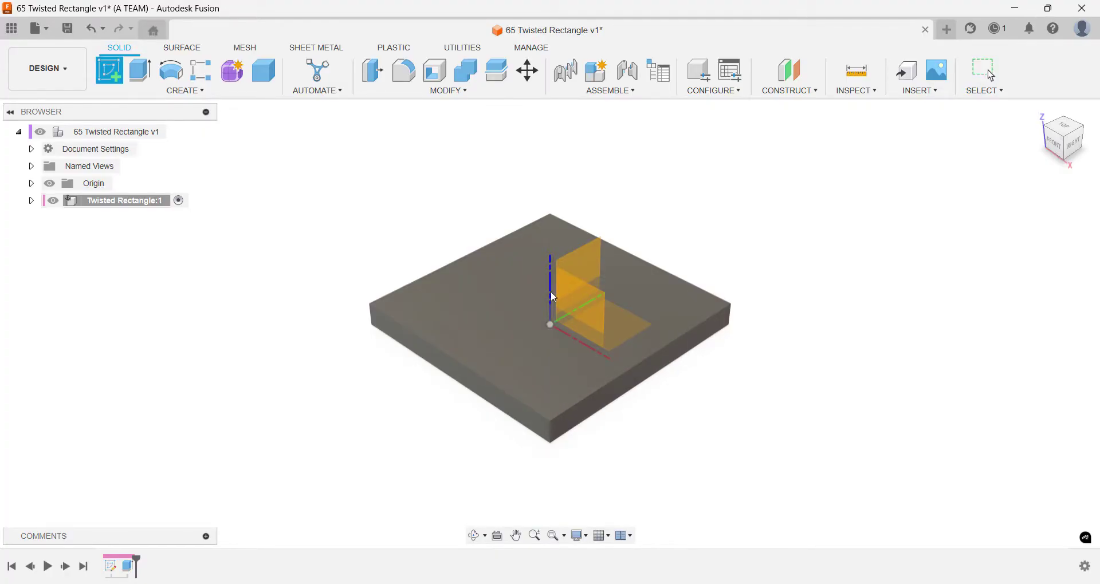
{"action": "left_click", "coordinate": [529, 303]}
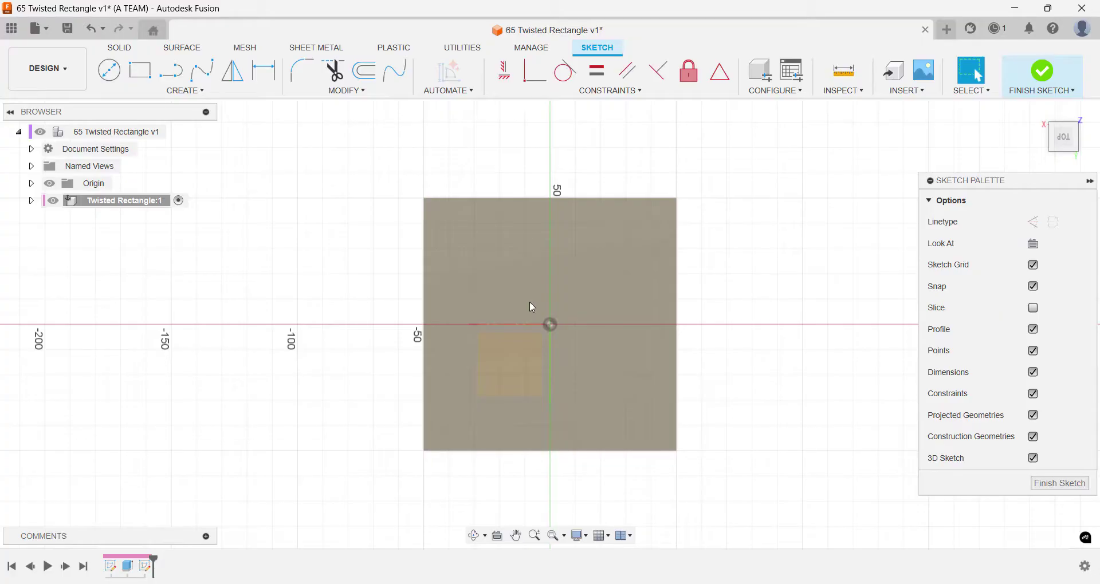
Step: Draw a 10 mm two-point rectangle snapped to the plate's top-left corner
{"action": "key", "text": "s"}
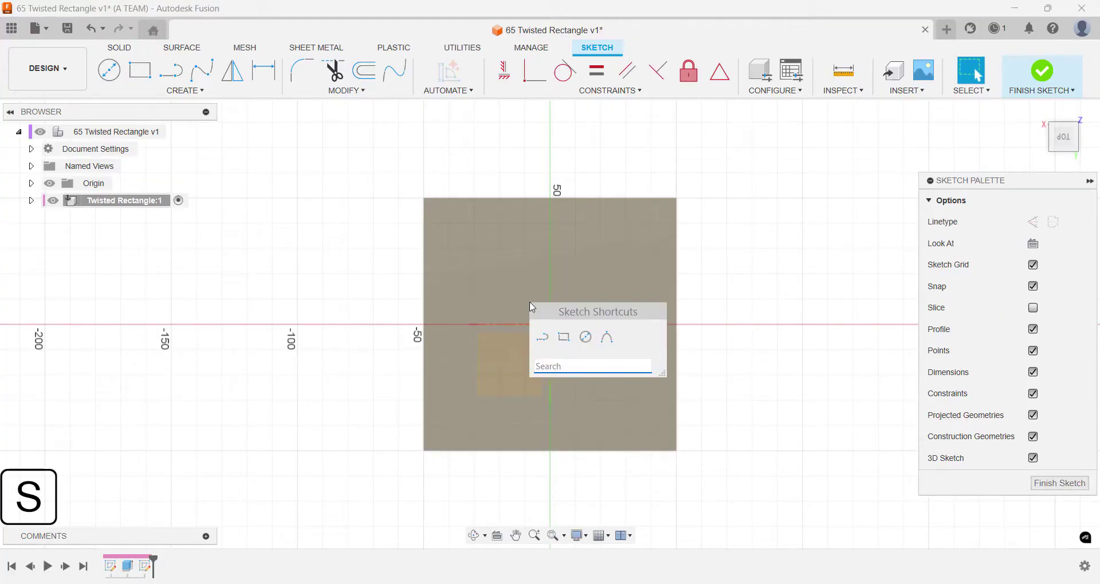
{"action": "type", "text": "2"}
{"action": "key", "text": "Down"}
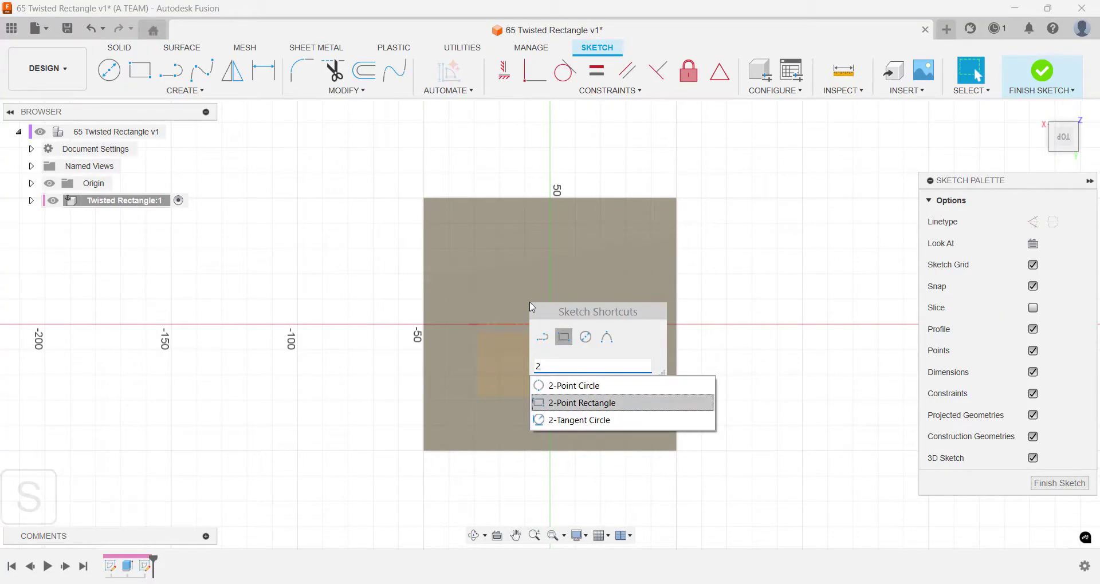
{"action": "key", "text": "Return"}
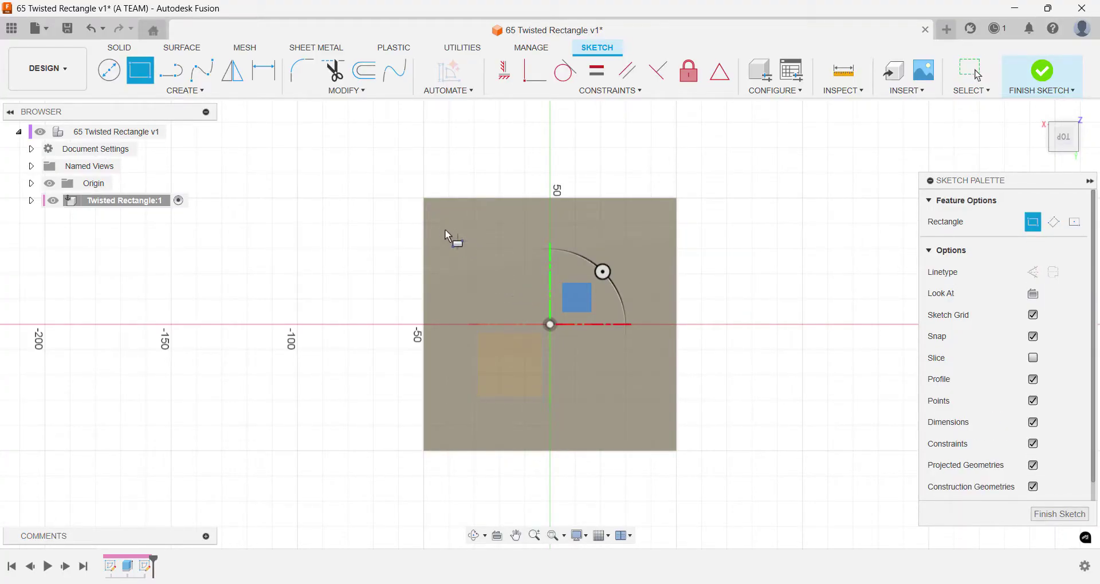
{"action": "left_click", "coordinate": [425, 199]}
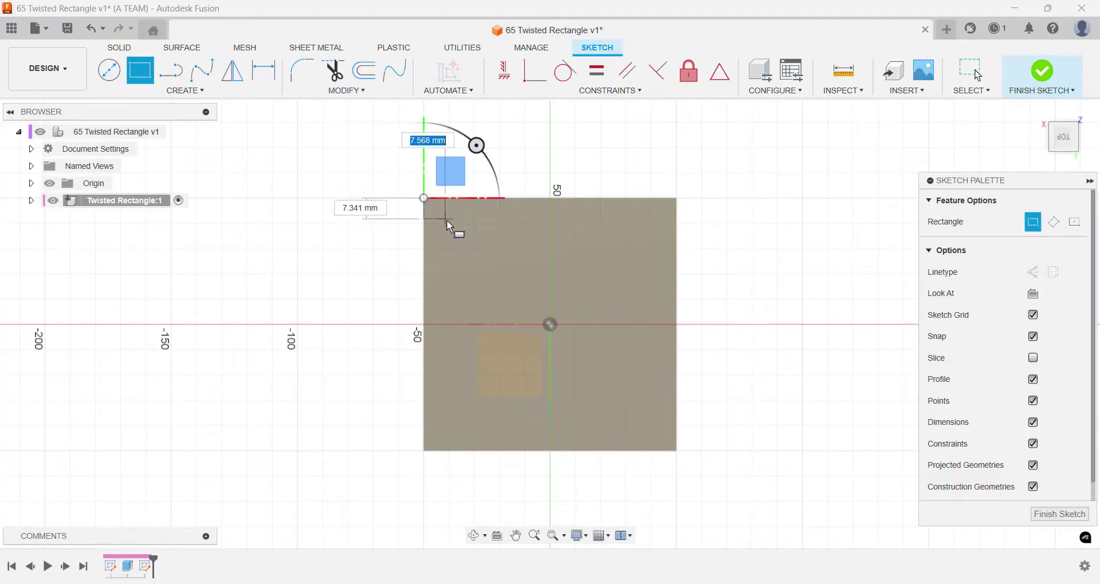
{"action": "left_click", "coordinate": [449, 224]}
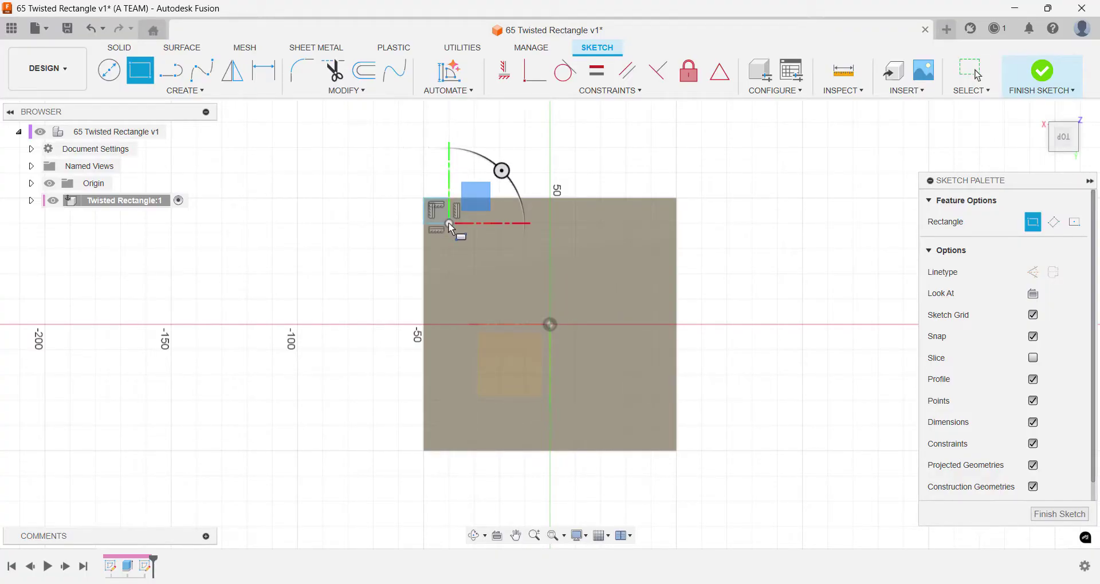
Step: Extrude the corner square 50 mm upward as a New Body post
{"action": "key", "text": "e"}
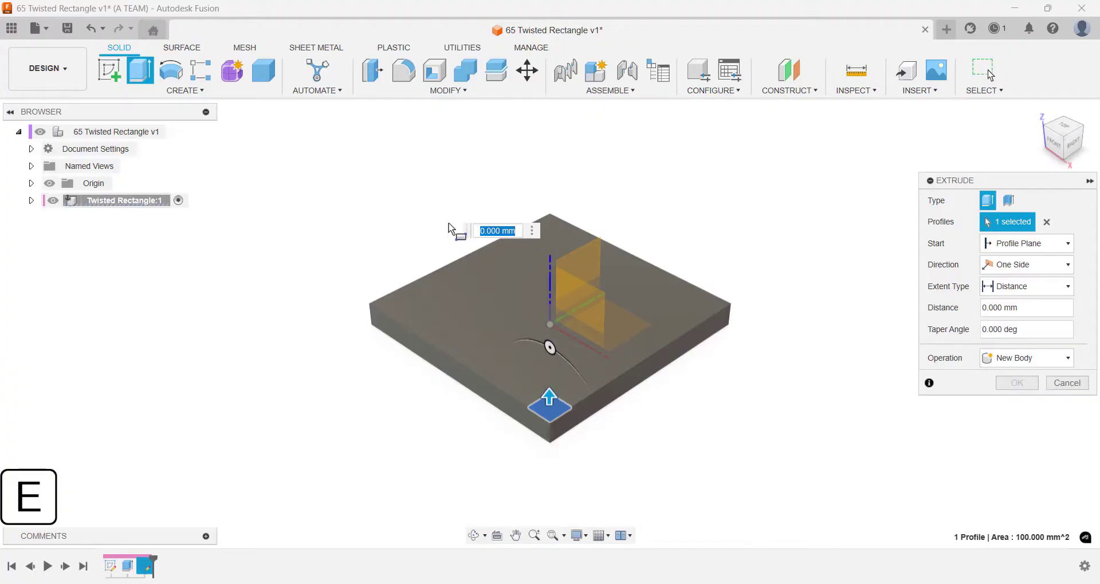
{"action": "type", "text": "50"}
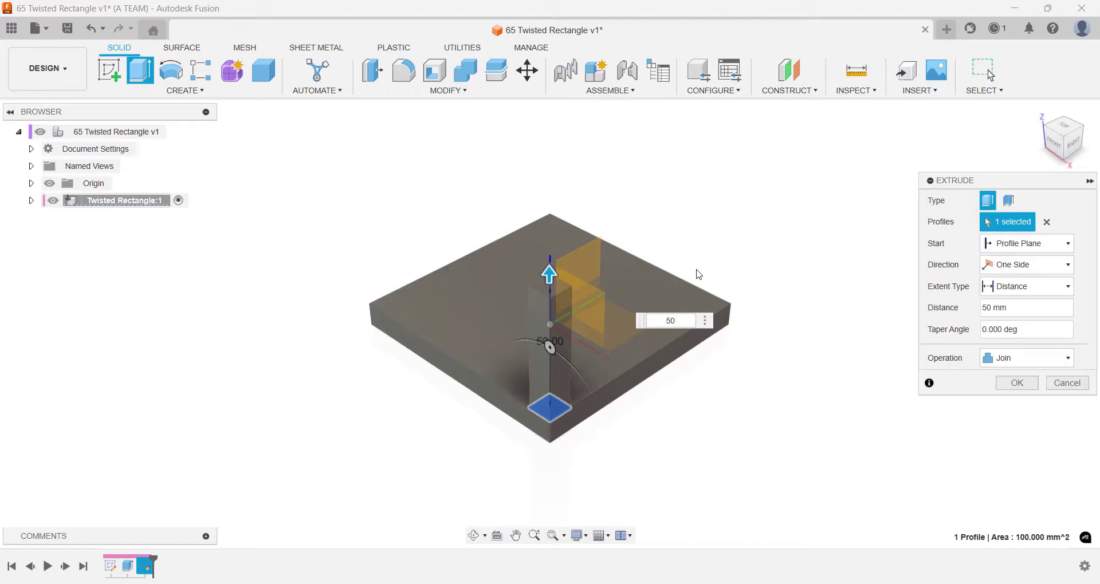
{"action": "left_click", "coordinate": [1011, 358]}
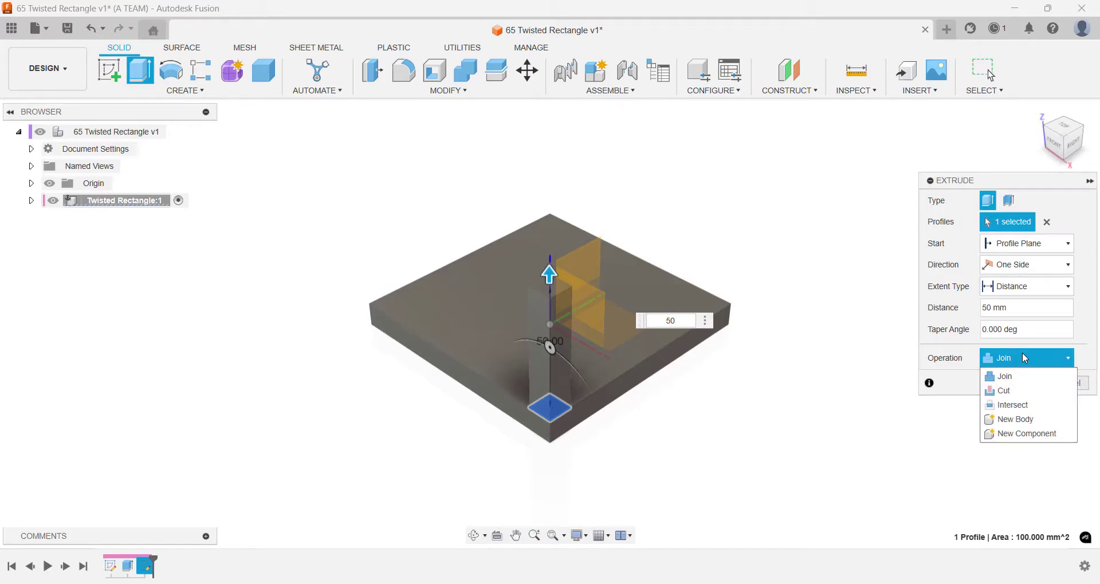
{"action": "left_click", "coordinate": [1014, 420]}
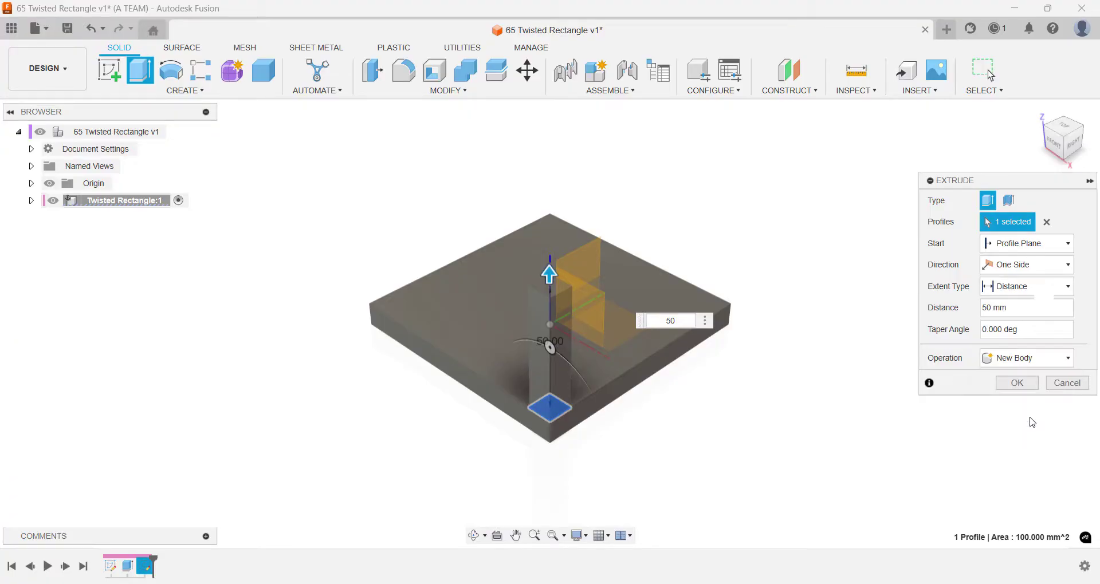
{"action": "left_click", "coordinate": [1028, 388]}
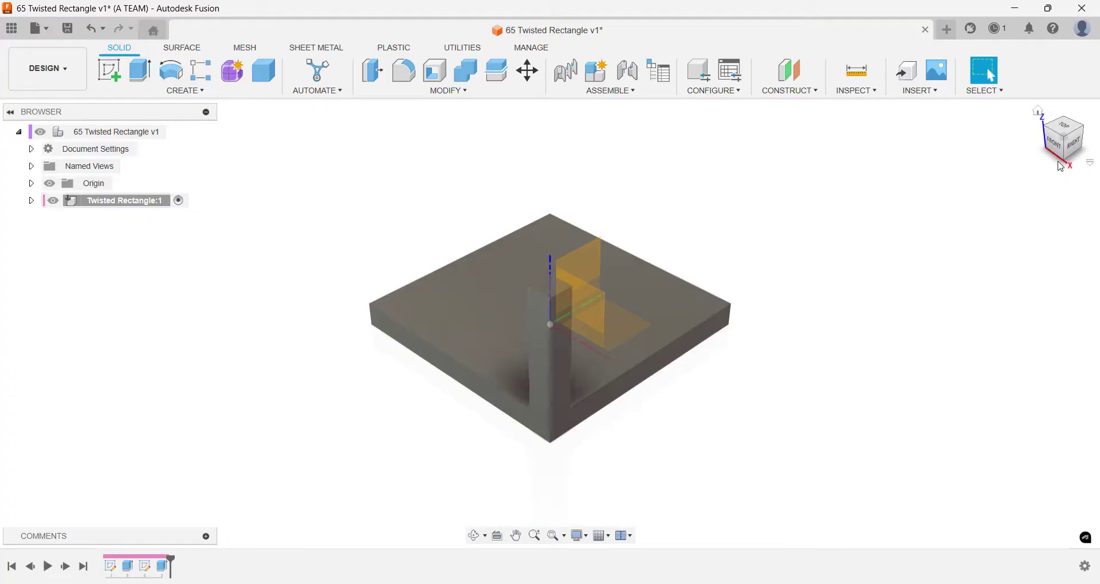
{"action": "left_click", "coordinate": [1064, 139]}
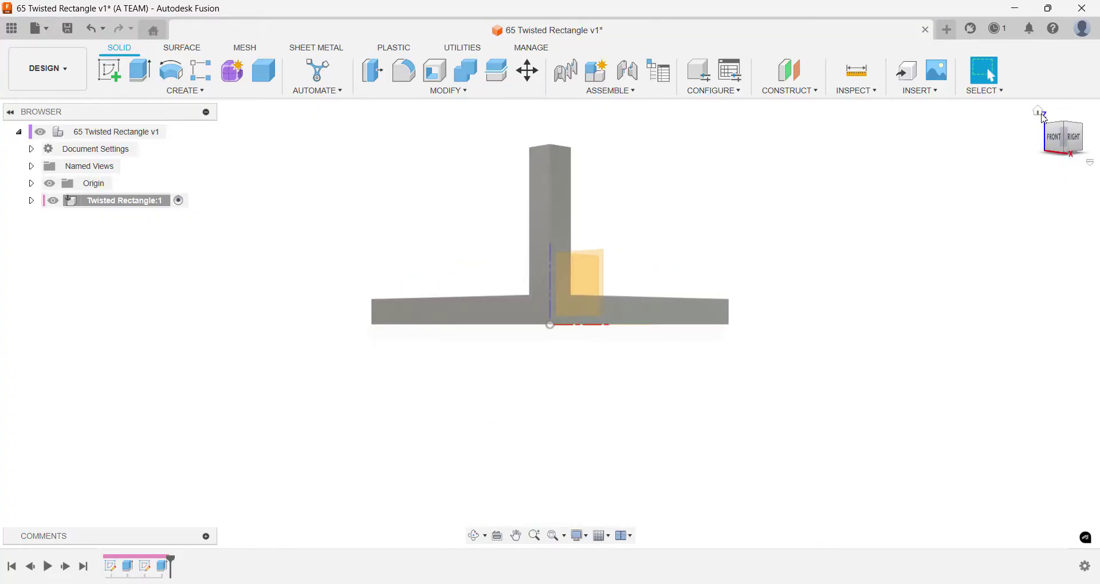
{"action": "left_click", "coordinate": [1040, 114]}
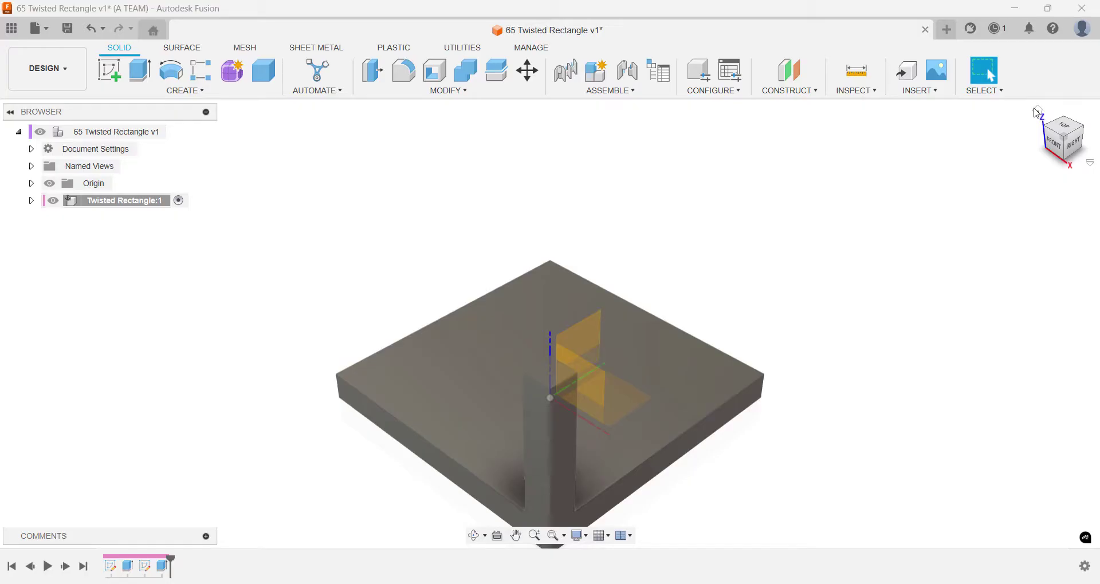
Step: Create an Offset Plane 100 mm above the plate's top face
{"action": "type", "text": "soff"}
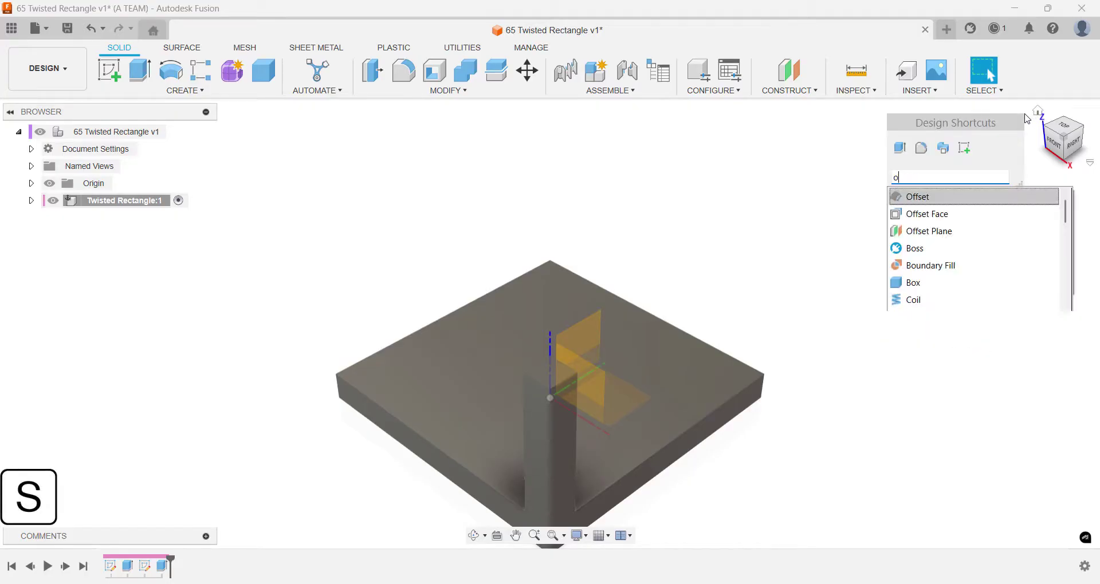
{"action": "key", "text": "Down"}
{"action": "key", "text": "Down"}
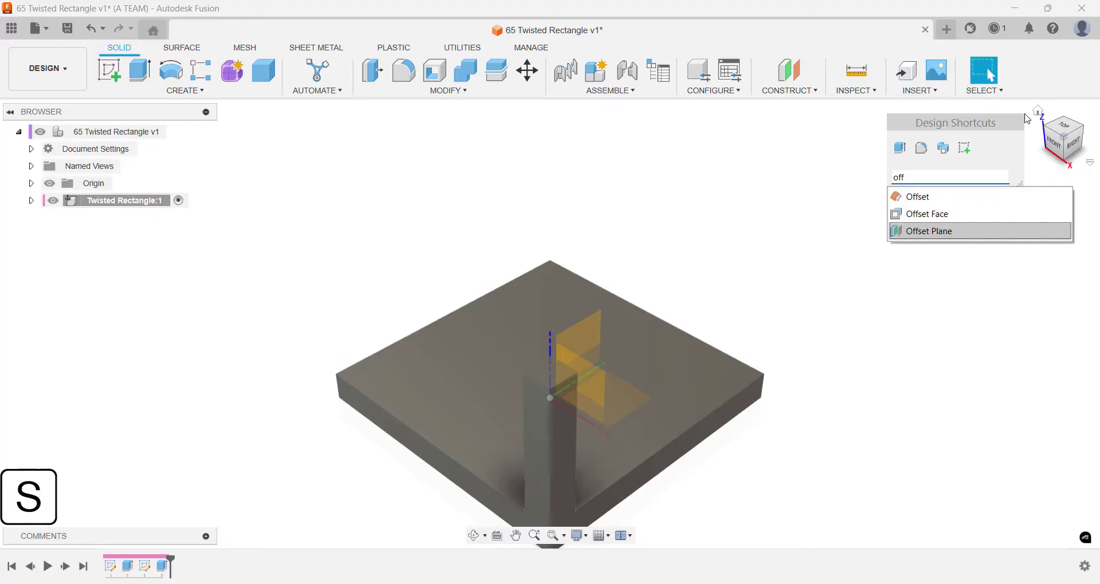
{"action": "key", "text": "Return"}
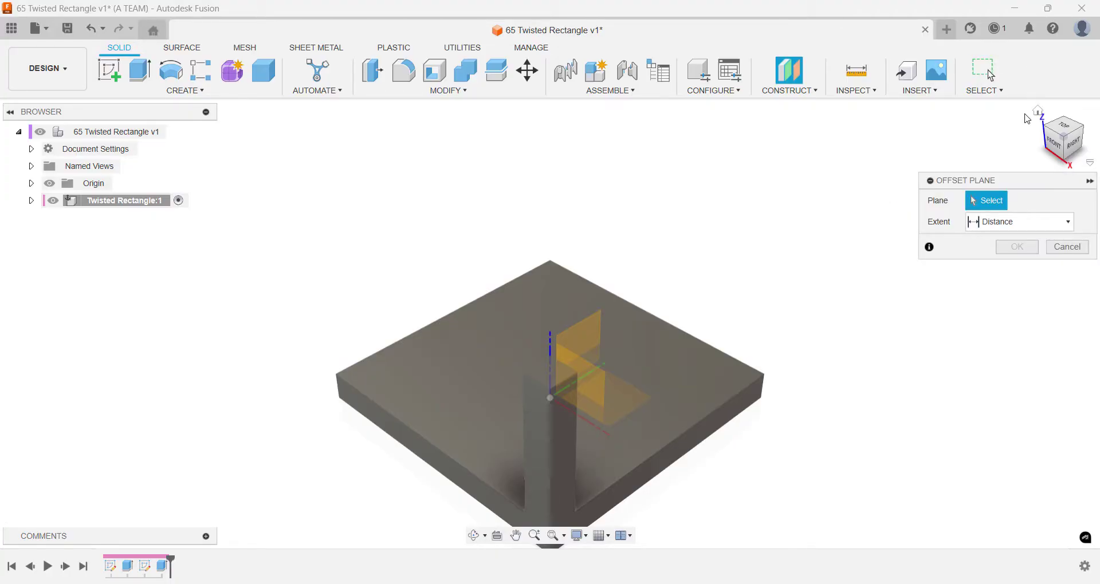
{"action": "left_click", "coordinate": [661, 349]}
{"action": "type", "text": "100"}
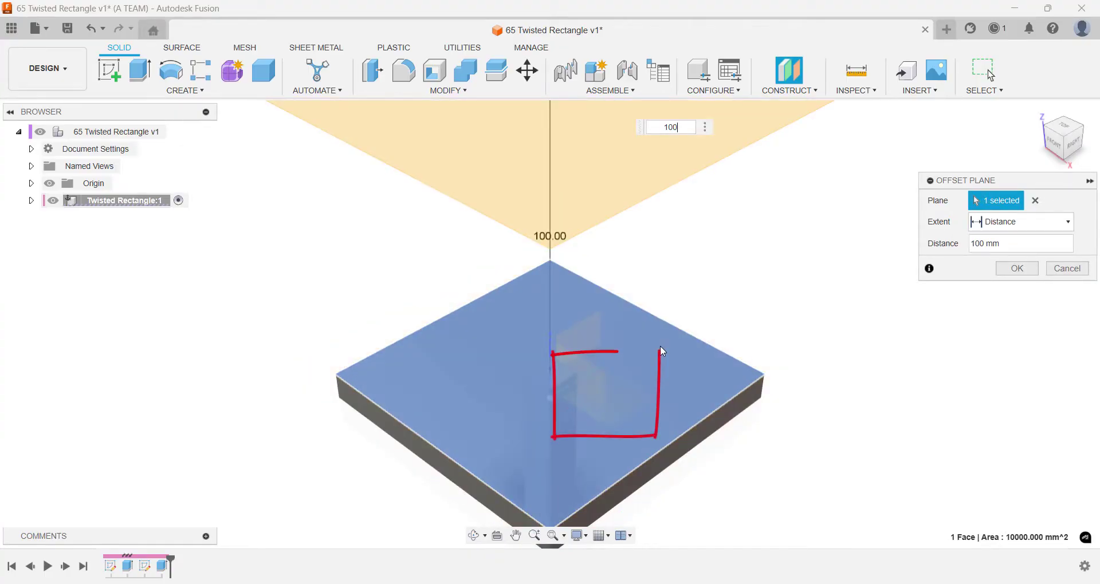
{"action": "key", "text": "Return"}
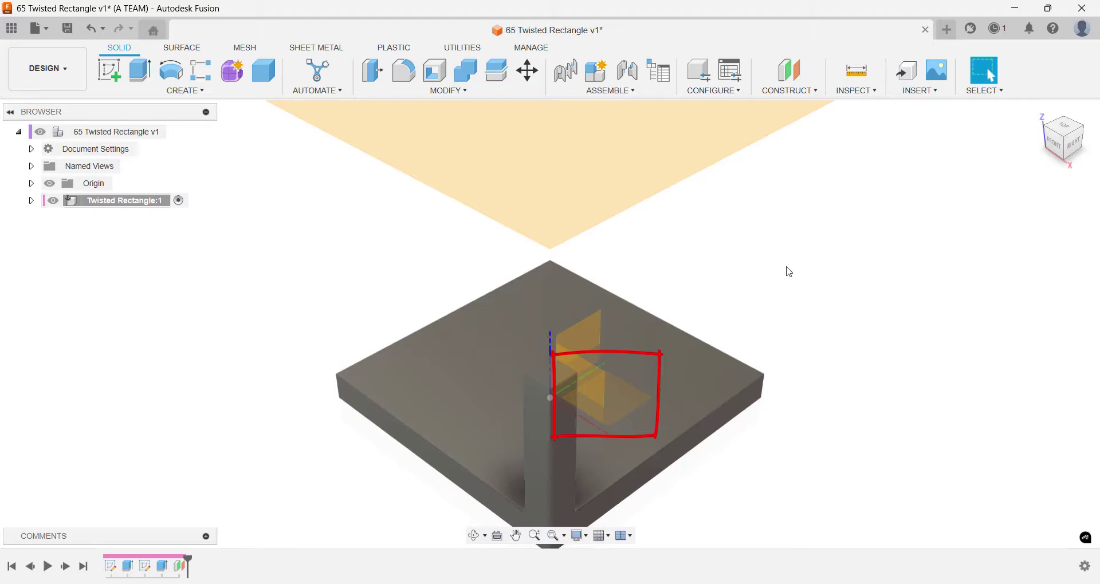
{"action": "left_click", "coordinate": [1037, 112]}
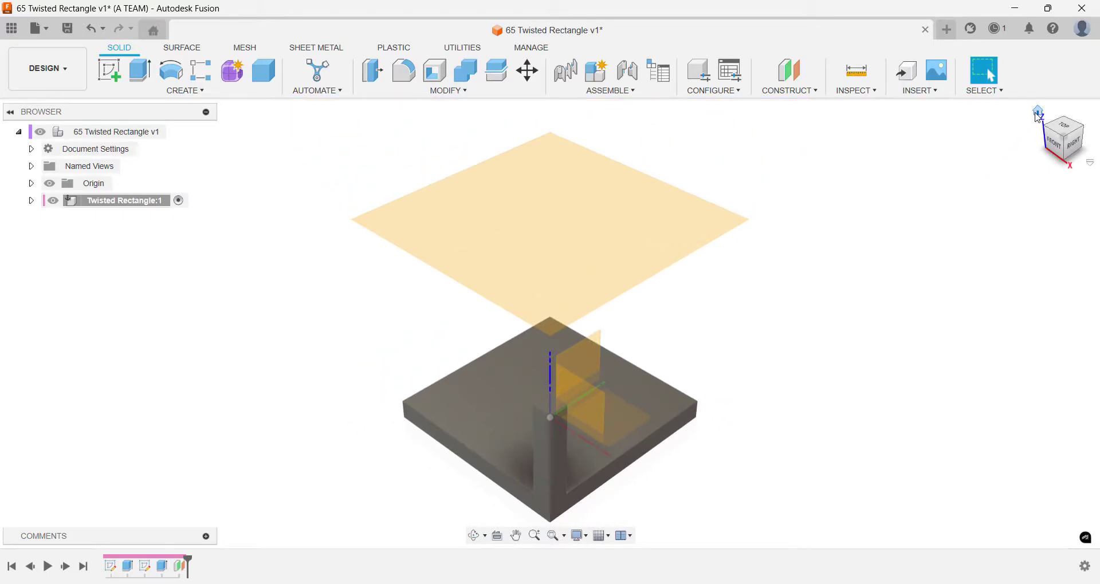
{"action": "type", "text": "s"}
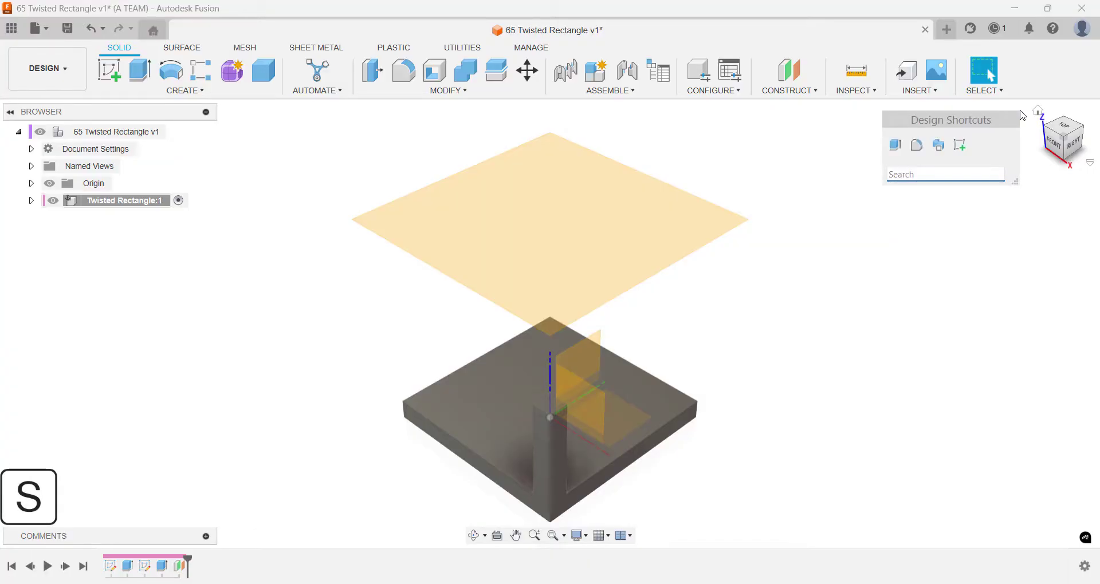
{"action": "type", "text": "mirror"}
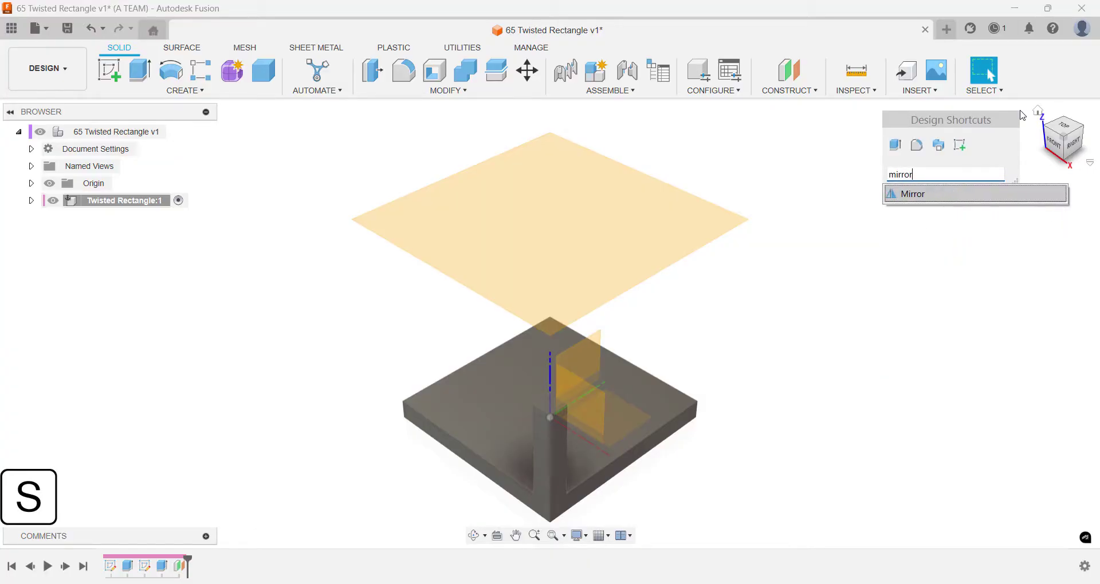
Step: Mirror the post and plate bodies across the 100 mm offset plane
{"action": "key", "text": "Return"}
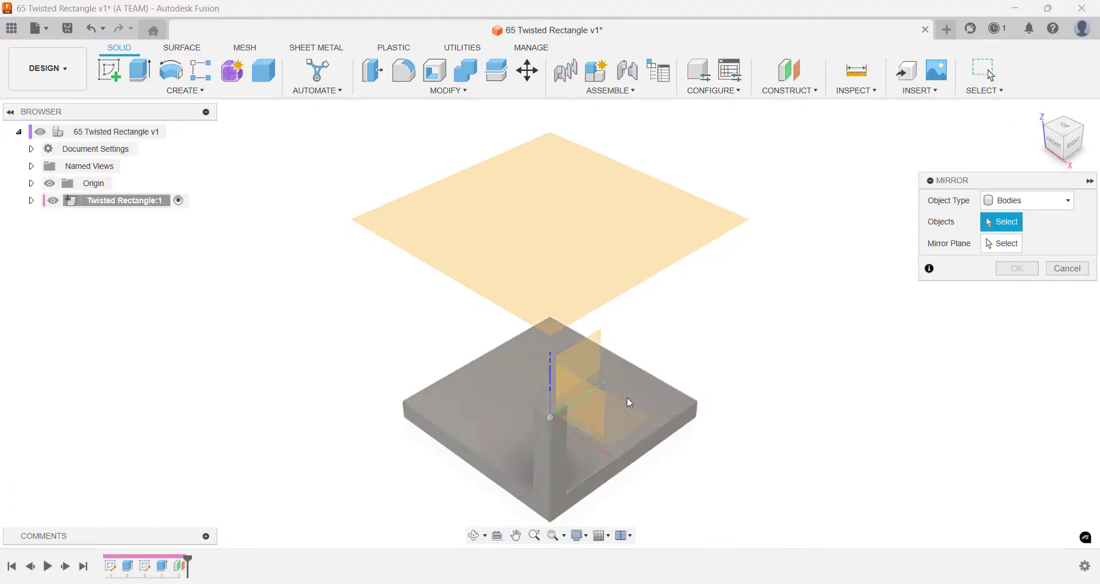
{"action": "left_click", "coordinate": [551, 446]}
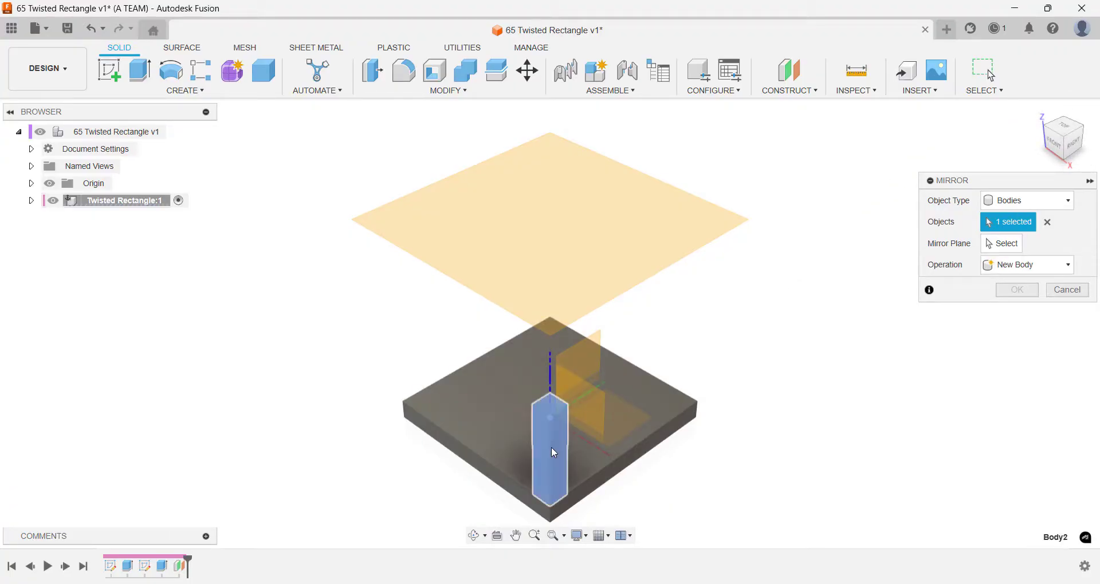
{"action": "left_click", "coordinate": [655, 411]}
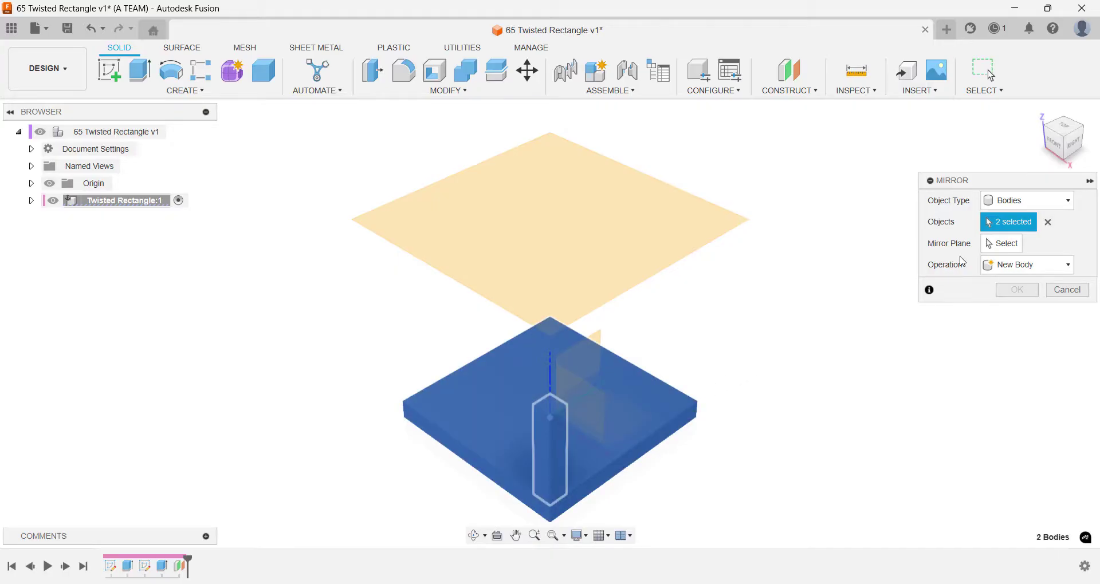
{"action": "left_click", "coordinate": [988, 245]}
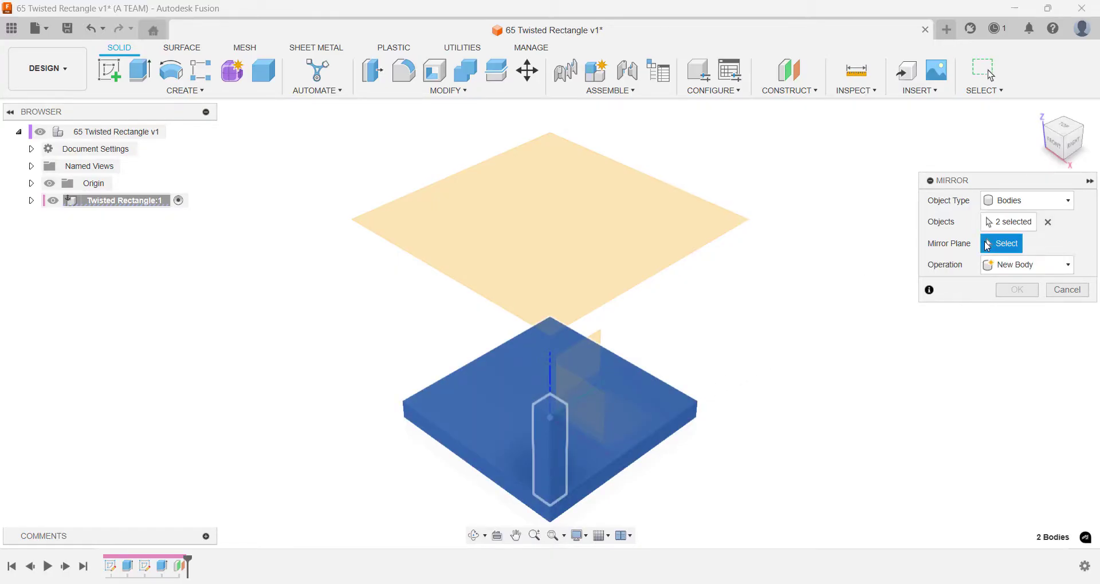
{"action": "left_click", "coordinate": [727, 231]}
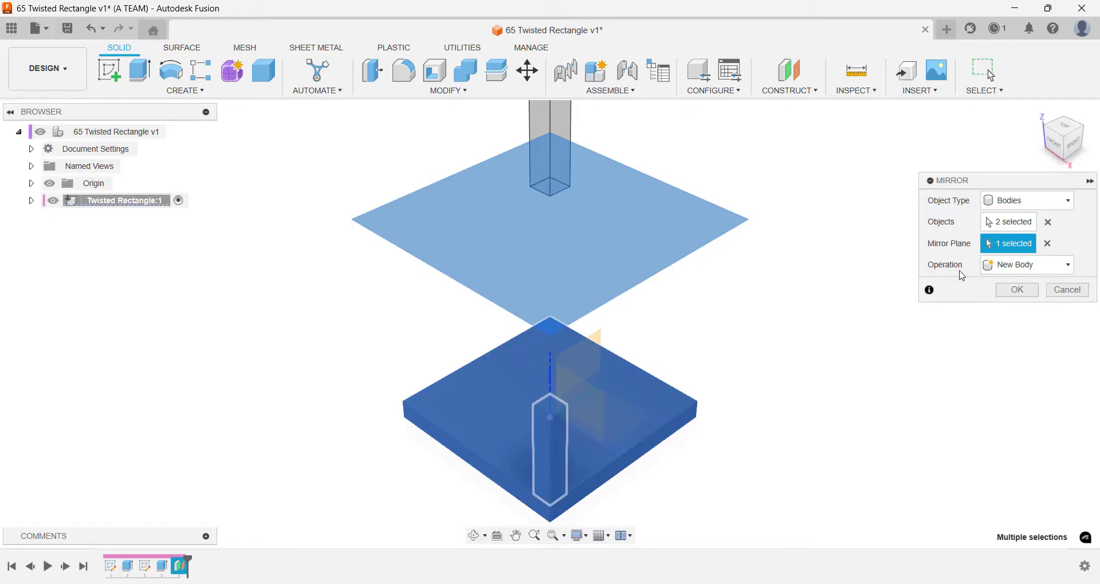
{"action": "left_click", "coordinate": [1013, 286]}
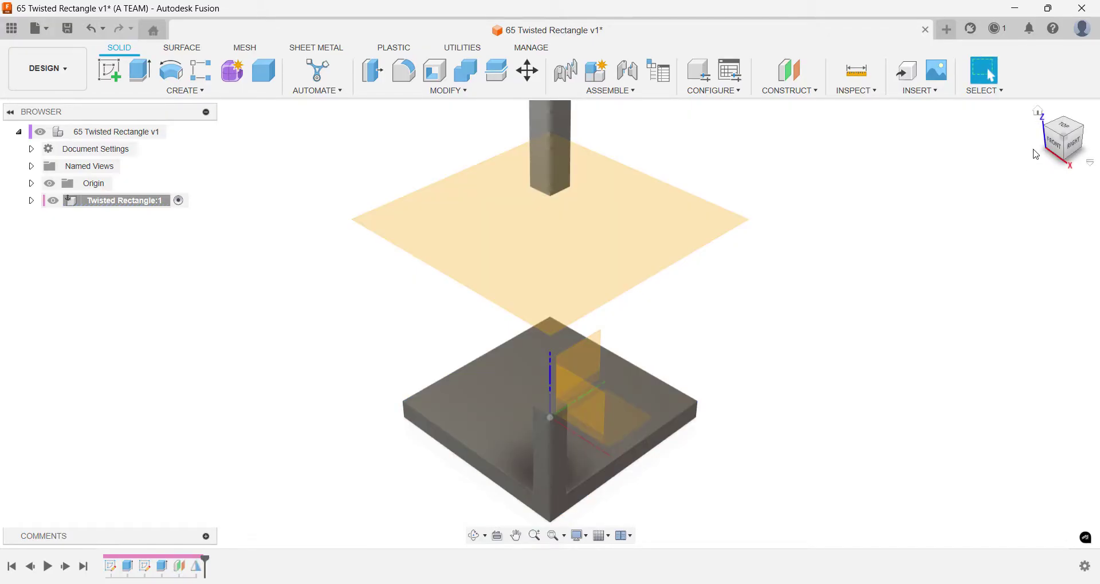
{"action": "left_click", "coordinate": [1039, 114]}
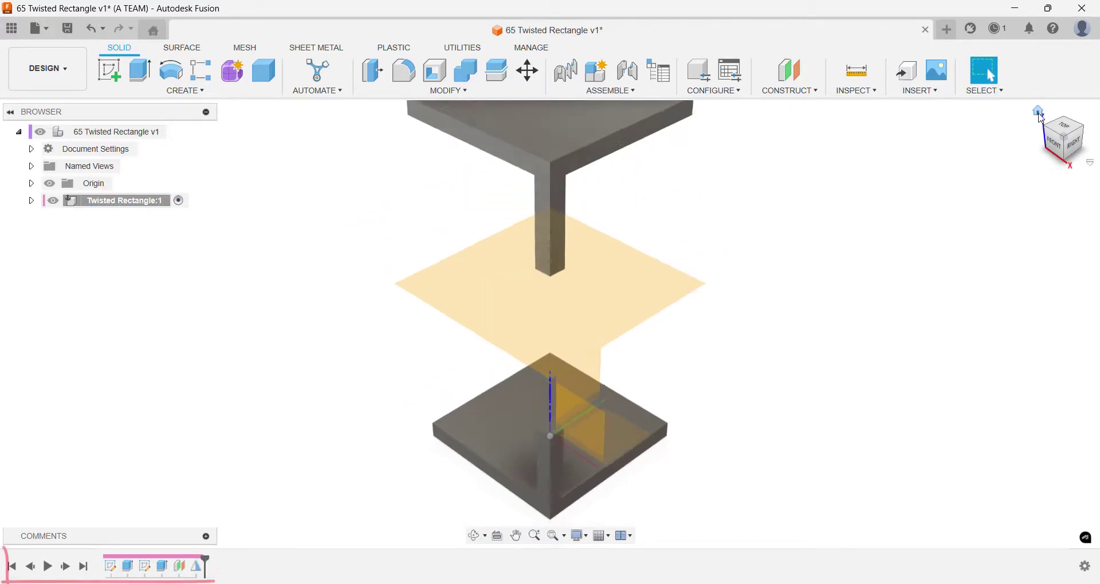
Step: Move the upper post -90 mm along X to the top plate's opposite corner
{"action": "left_click", "coordinate": [1055, 143]}
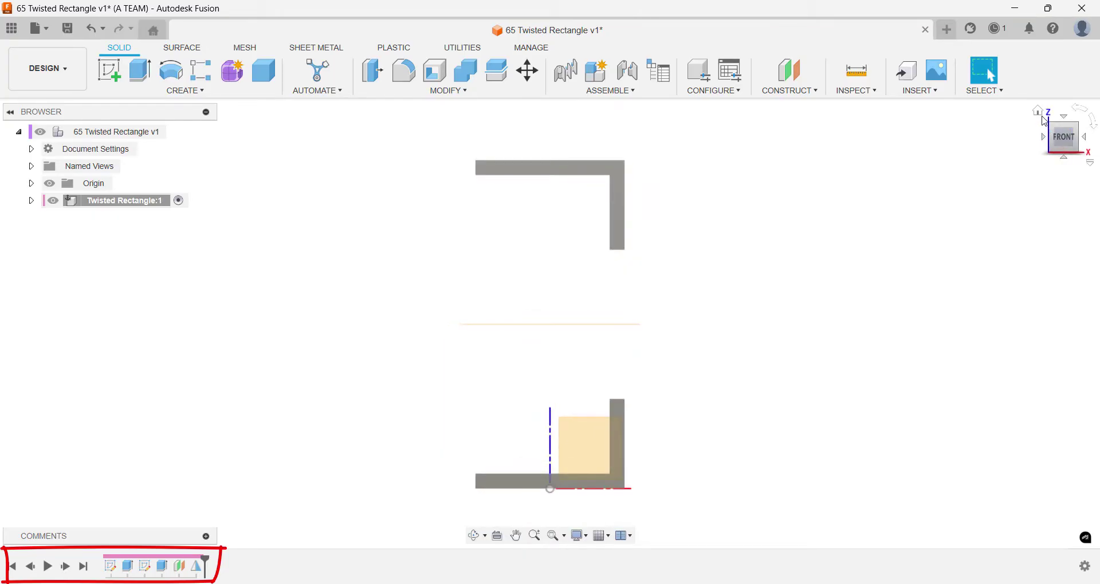
{"action": "left_click", "coordinate": [1043, 117]}
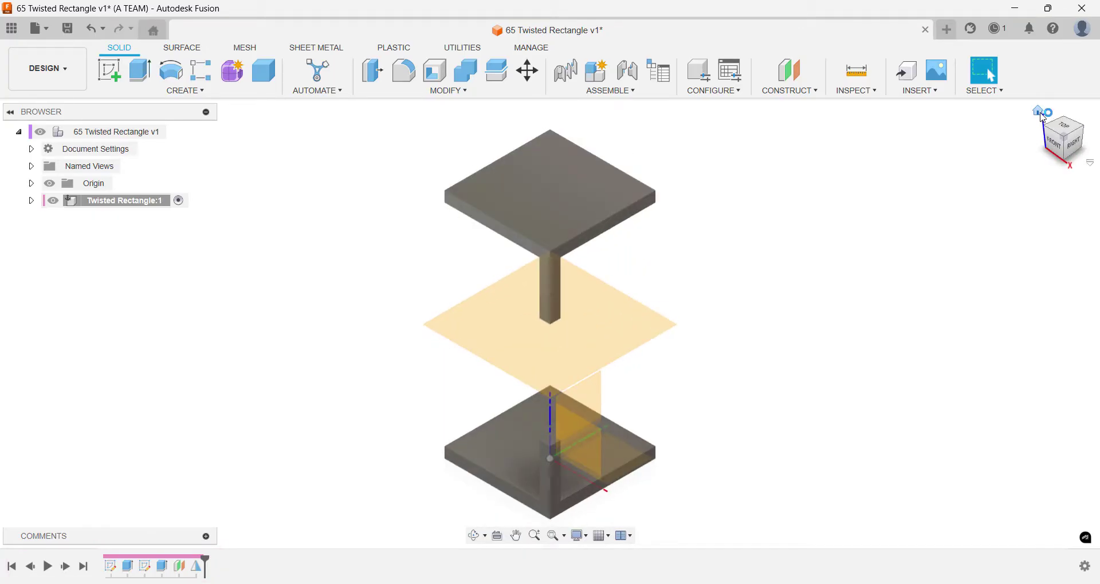
{"action": "left_click", "coordinate": [1055, 144]}
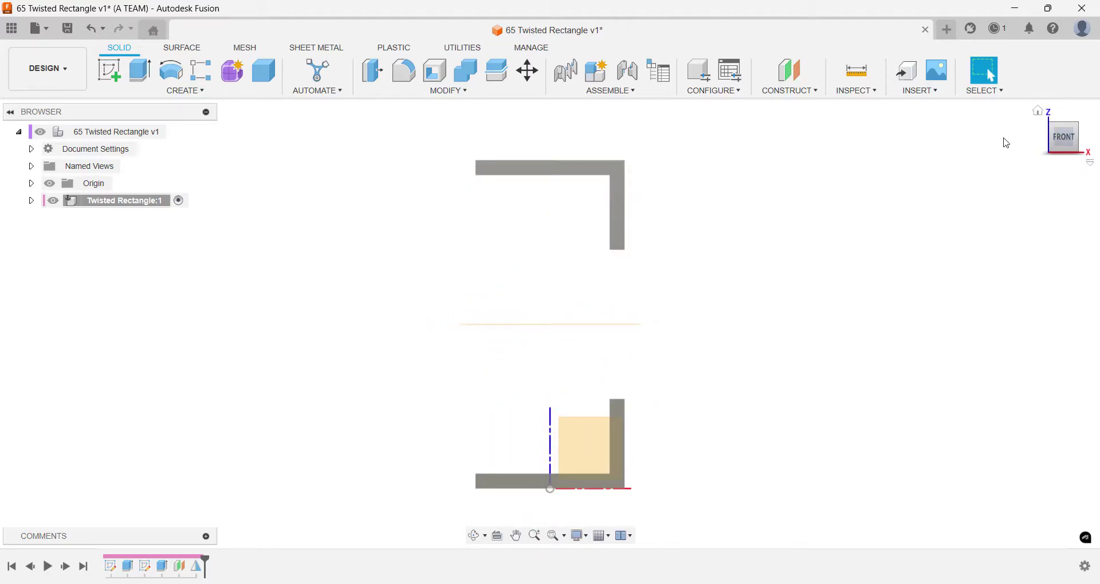
{"action": "key", "text": "m"}
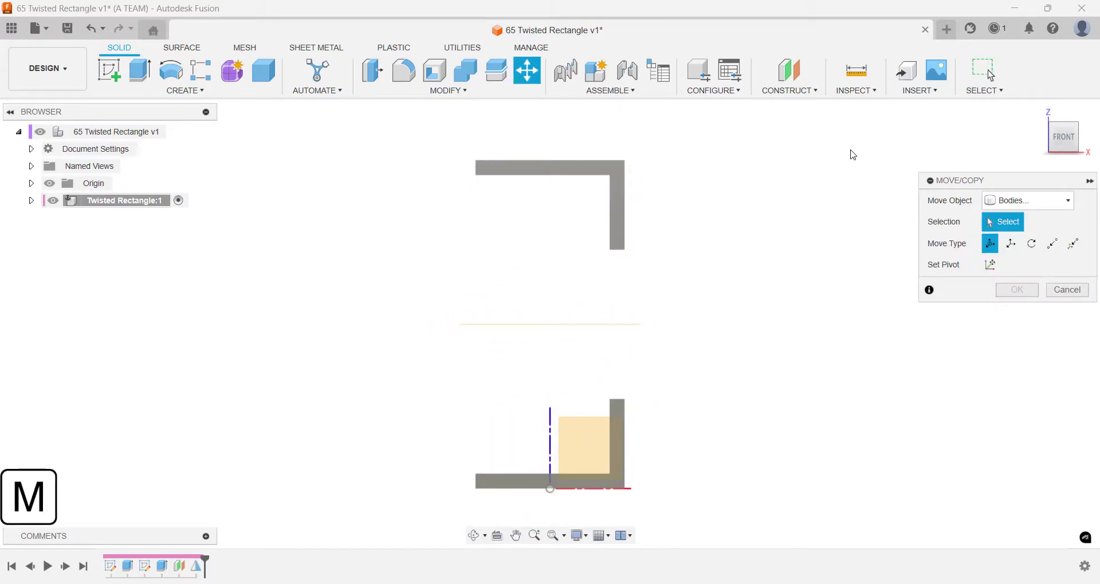
{"action": "left_click", "coordinate": [618, 208]}
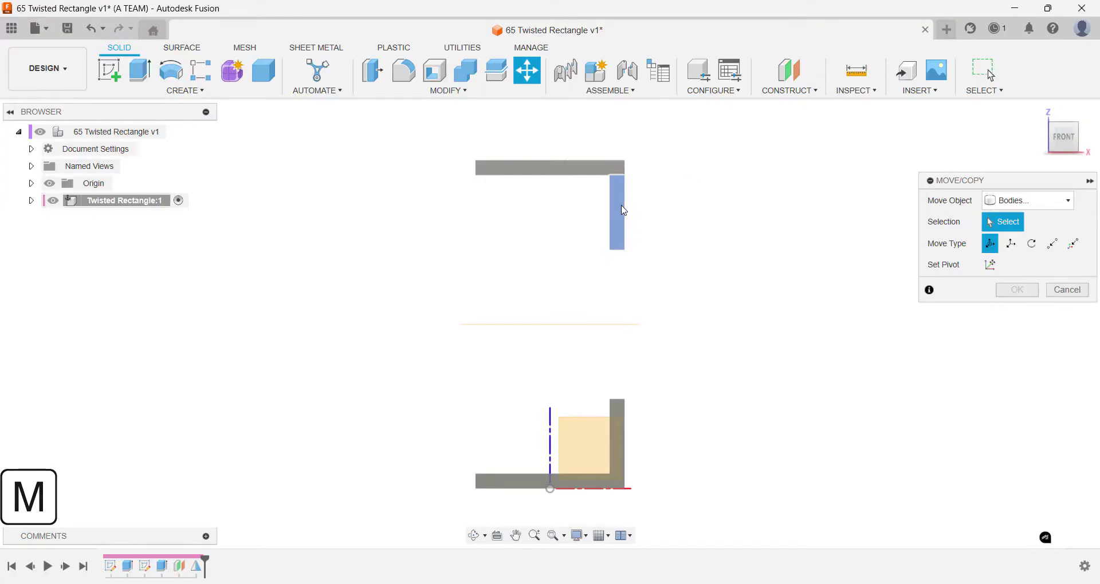
{"action": "left_click_drag", "start_coordinate": [659, 211], "coordinate": [525, 216]}
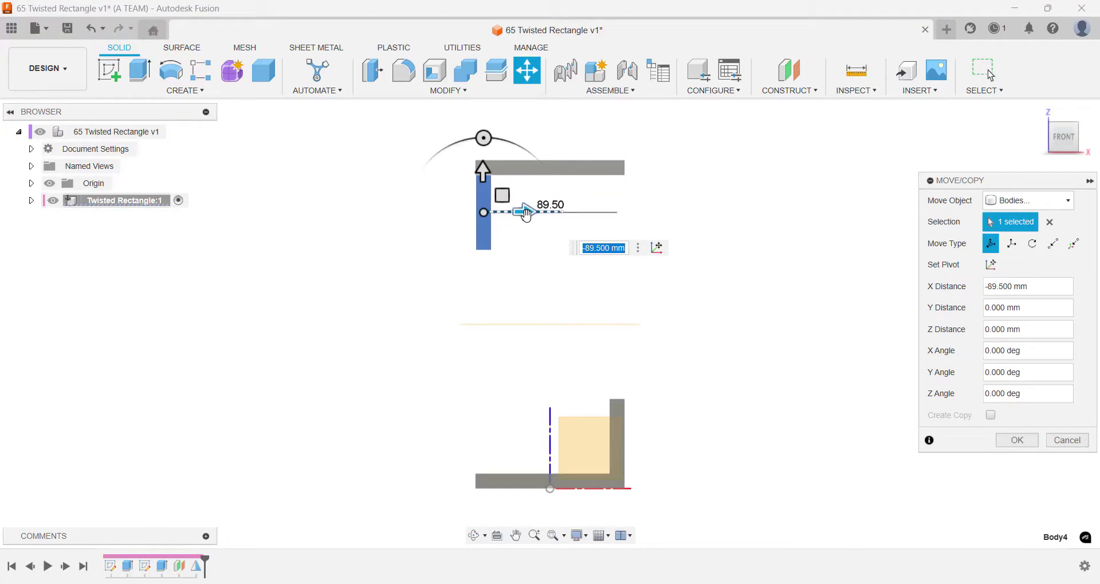
{"action": "type", "text": "-90"}
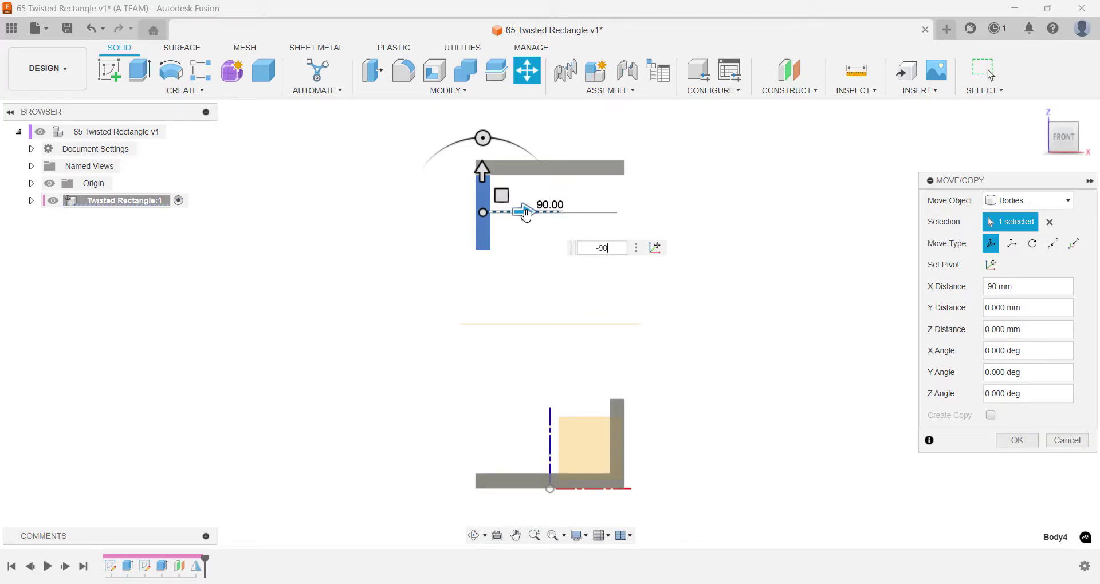
{"action": "key", "text": "Return"}
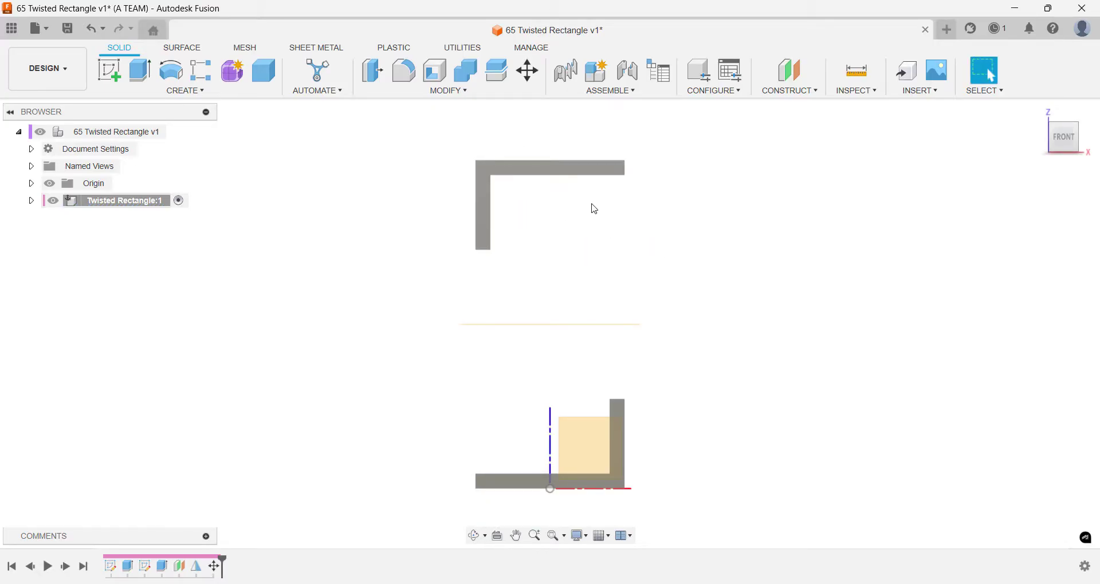
{"action": "left_click", "coordinate": [1040, 113]}
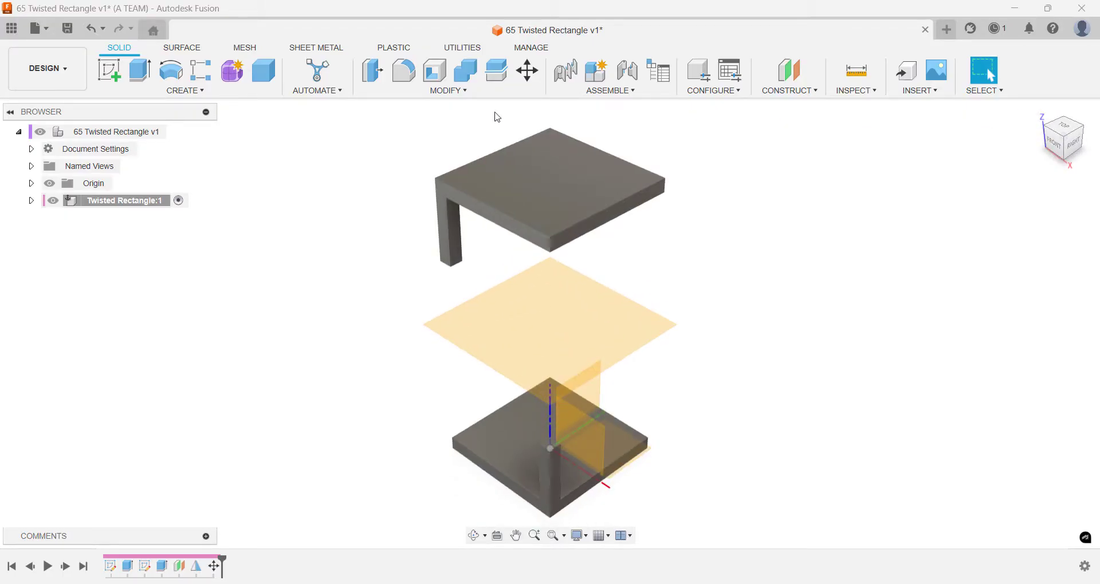
Step: Hide the Construction folder under Twisted Rectangle:1 in the Browser
{"action": "left_click", "coordinate": [31, 201]}
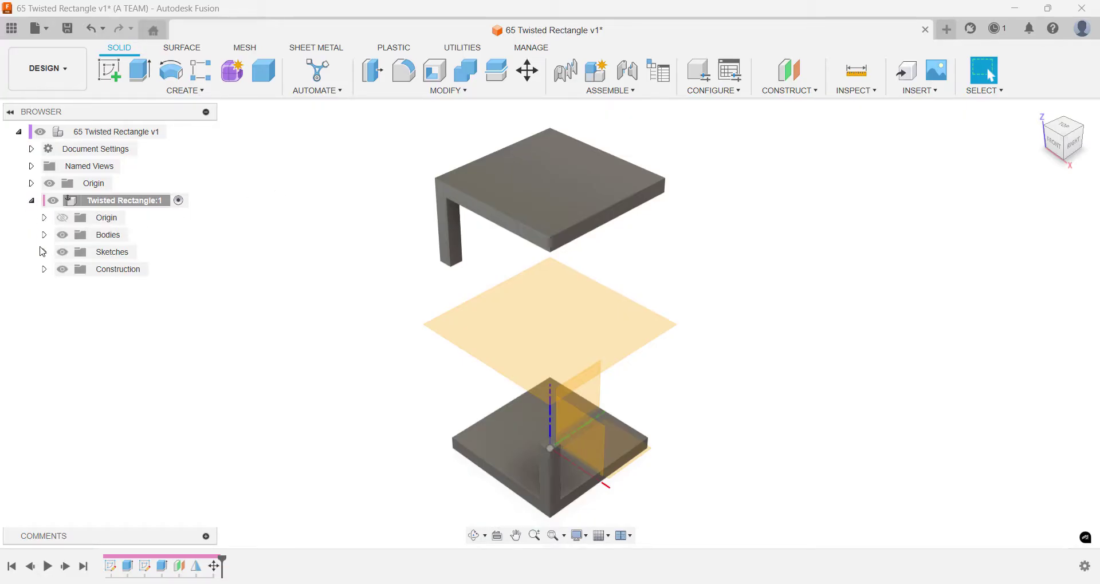
{"action": "left_click", "coordinate": [63, 270]}
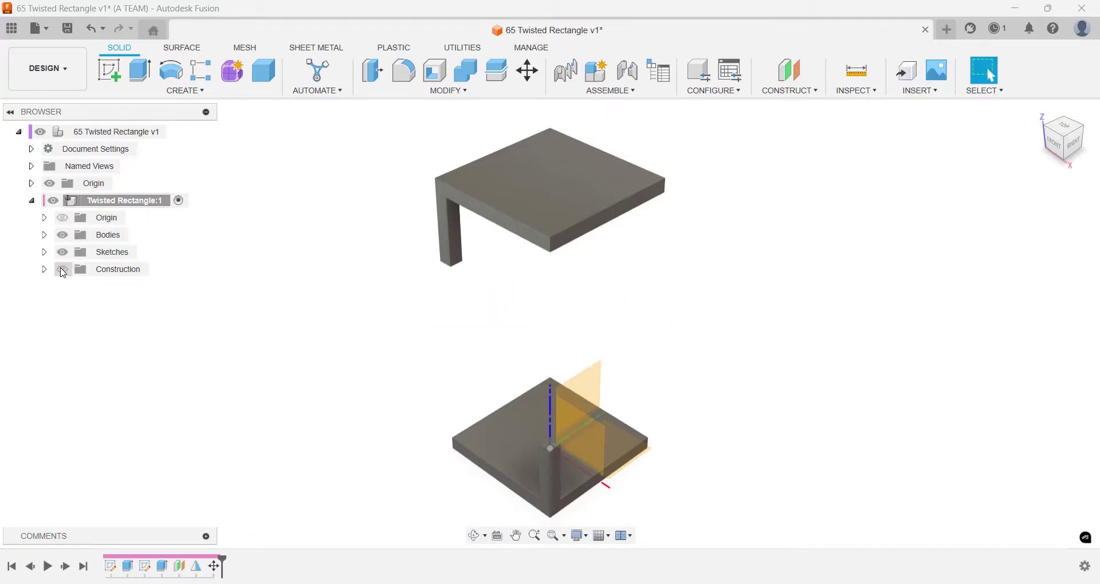
{"action": "left_click", "coordinate": [32, 201]}
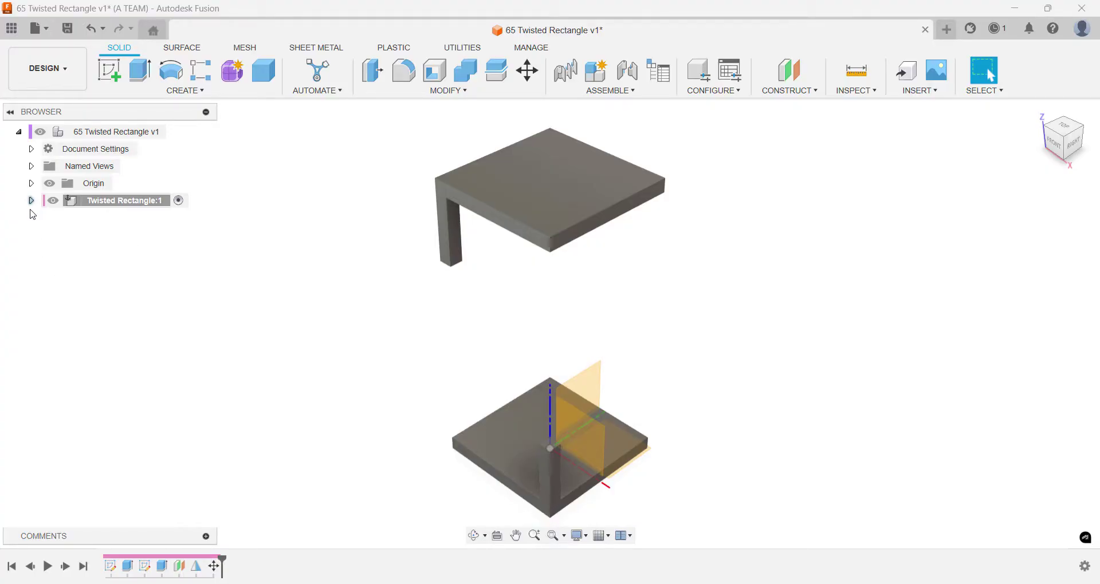
Step: Start a loft from the bottom post's corner square to the upper leg's bottom face
{"action": "type", "text": "s"}
{"action": "type", "text": "loft"}
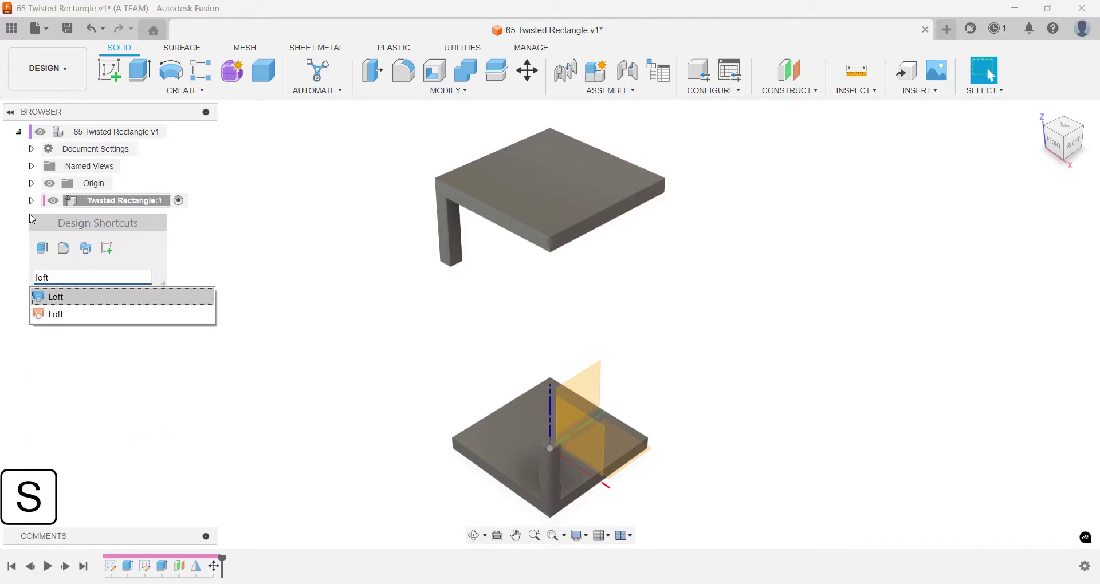
{"action": "key", "text": "Return"}
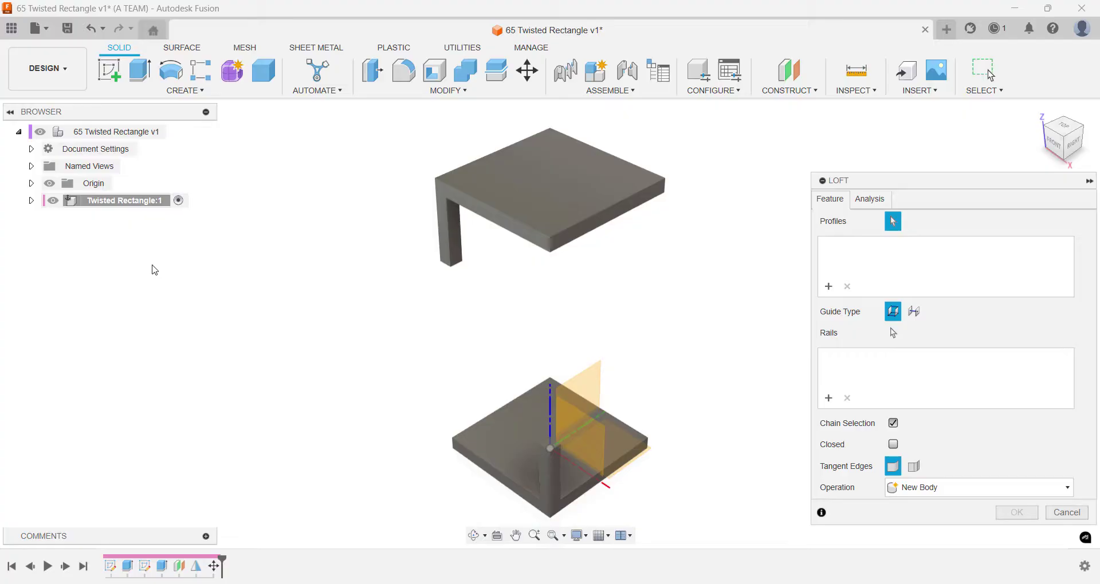
{"action": "left_click", "coordinate": [547, 442]}
{"action": "scroll", "coordinate": [471, 302], "scroll_direction": "up", "scroll_amount": 4}
{"action": "middle_click_drag", "start_coordinate": [462, 281], "coordinate": [452, 252], "text": "shift"}
{"action": "left_click", "coordinate": [444, 252]}
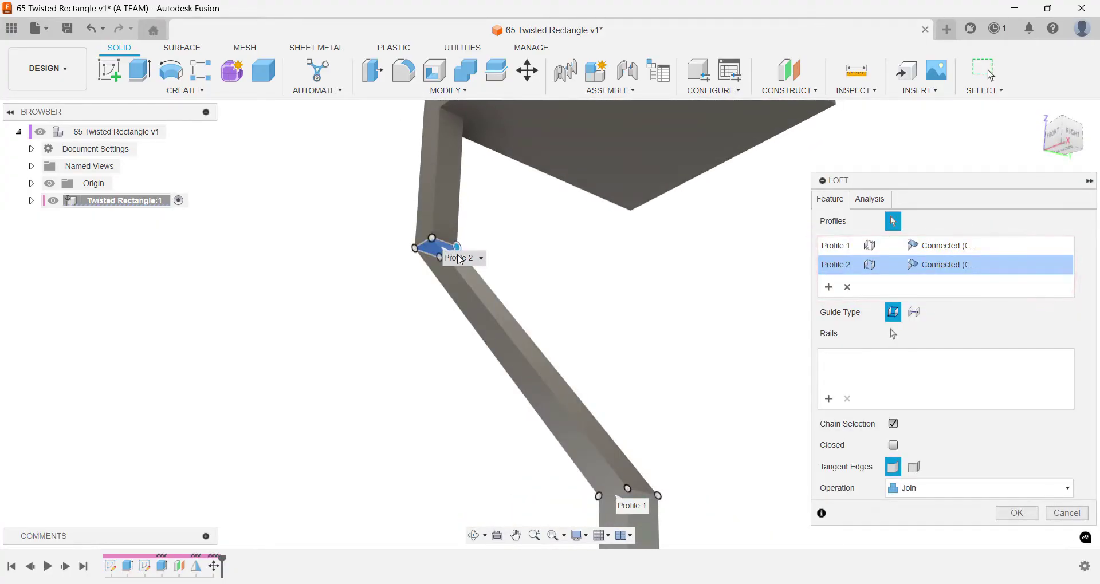
{"action": "scroll", "coordinate": [538, 258], "scroll_direction": "down", "scroll_amount": 4}
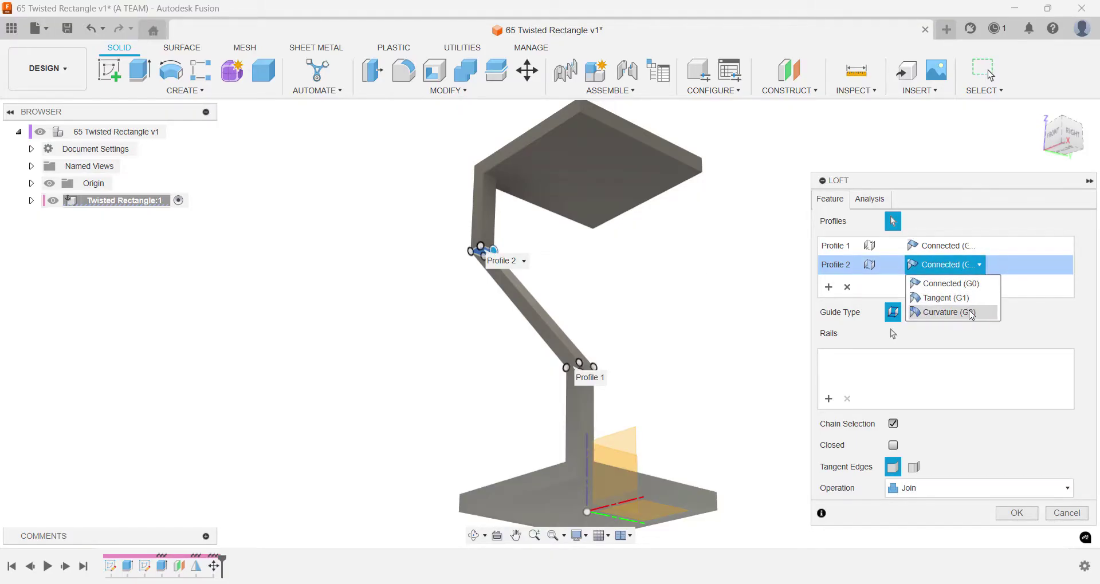
Step: Set both loft ends to Curvature (G2) continuity and create the joined loft
{"action": "left_click", "coordinate": [971, 312]}
{"action": "left_click", "coordinate": [969, 247]}
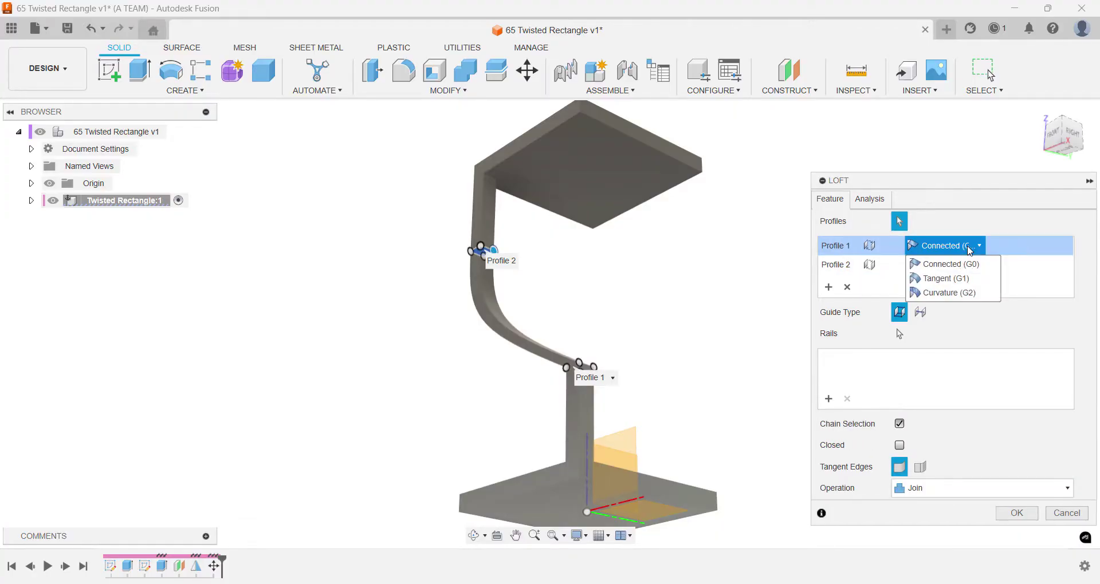
{"action": "left_click", "coordinate": [969, 293]}
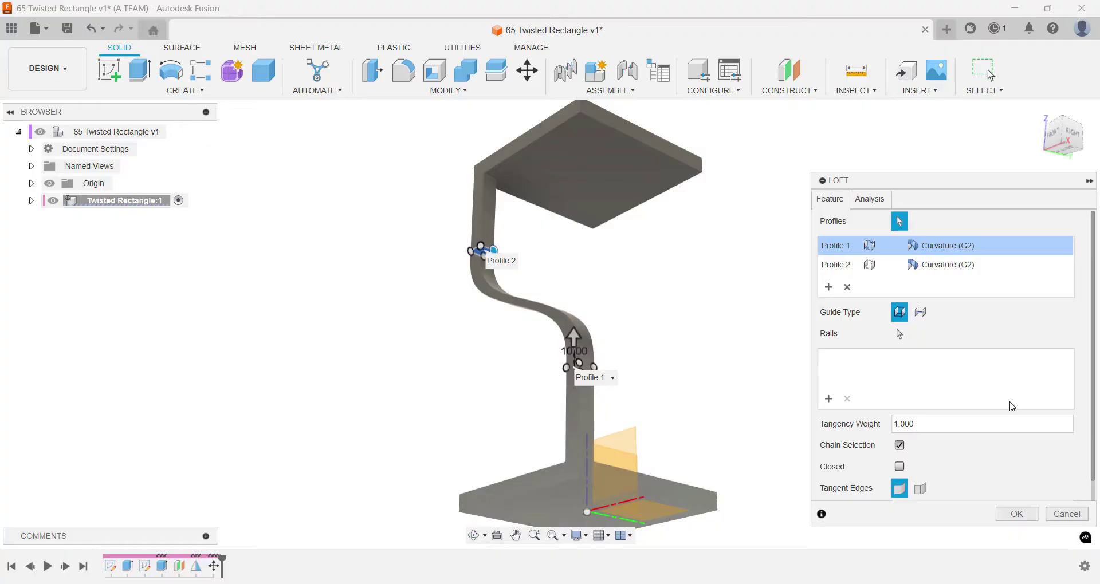
{"action": "left_click", "coordinate": [1023, 514]}
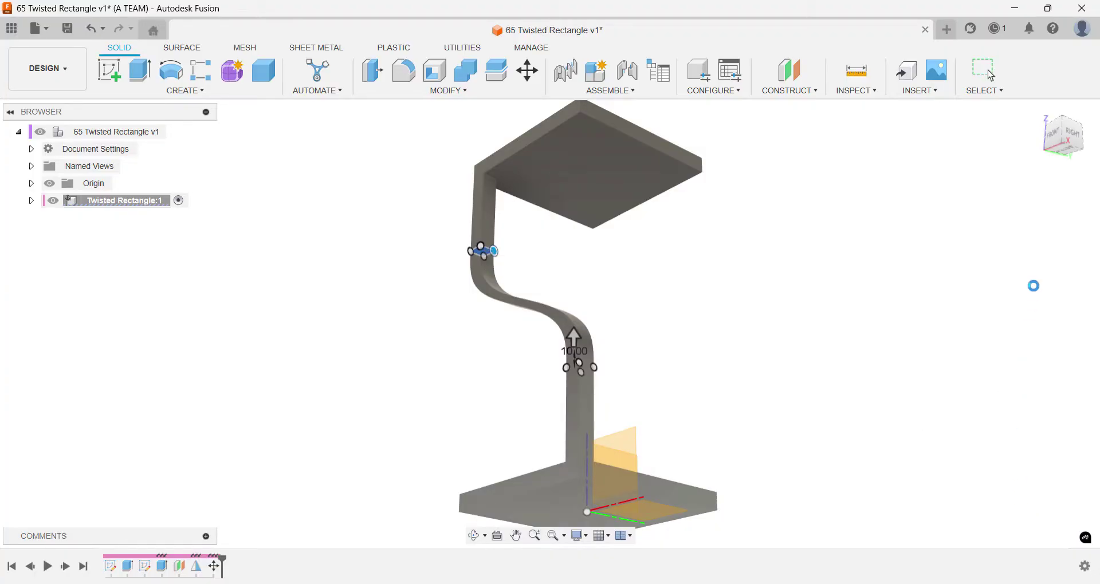
{"action": "left_click", "coordinate": [1056, 136]}
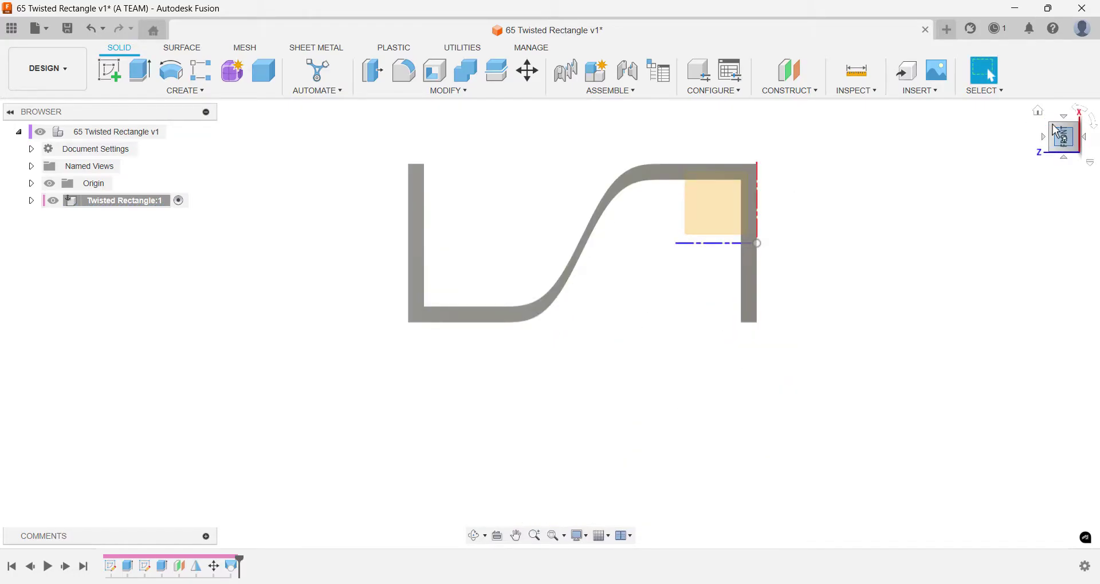
{"action": "left_click", "coordinate": [1041, 112]}
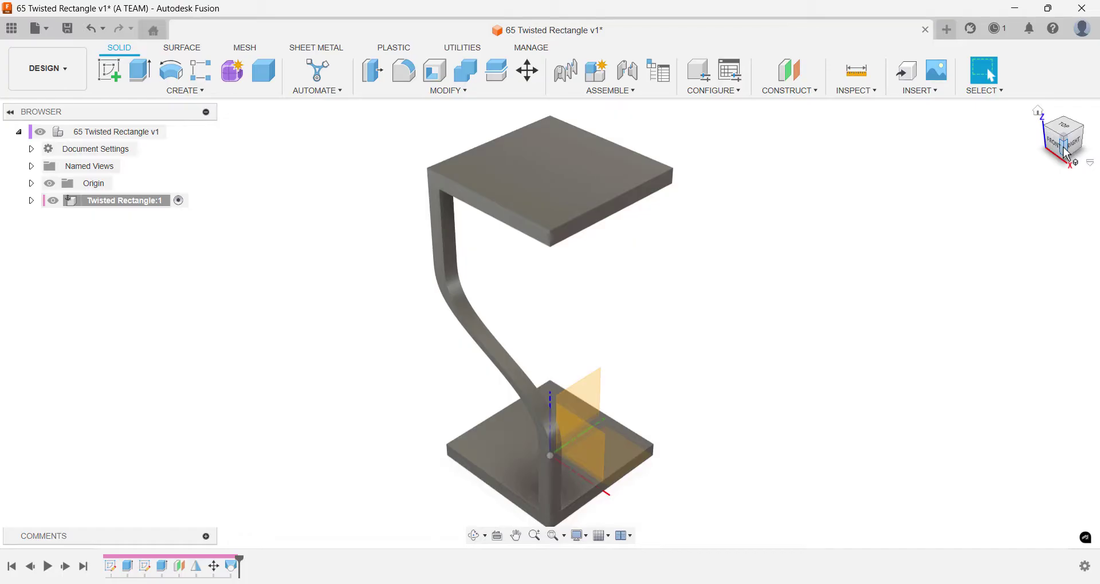
{"action": "left_click", "coordinate": [1066, 150]}
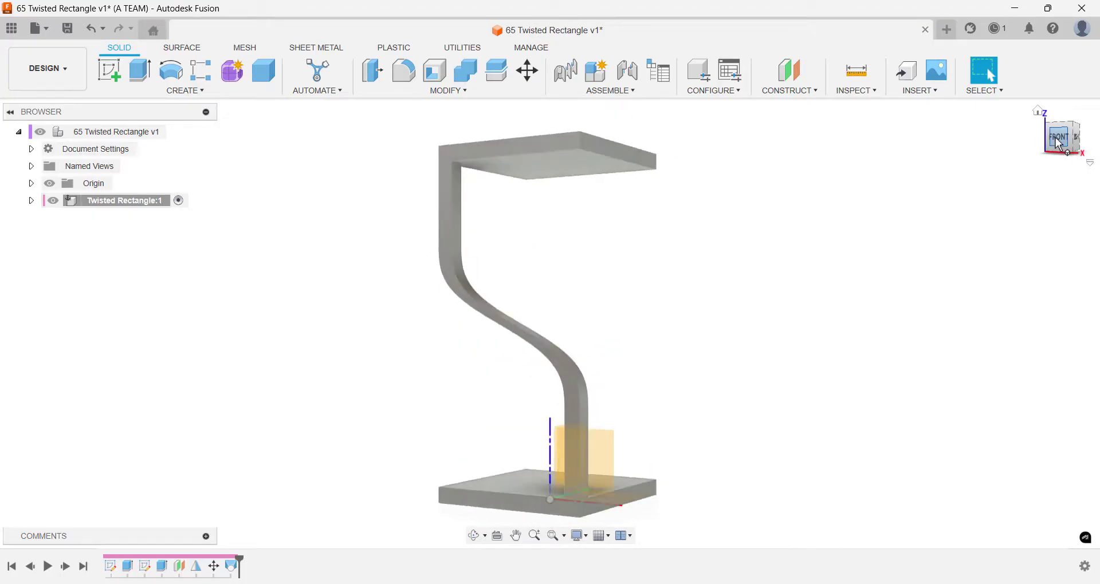
{"action": "left_click", "coordinate": [1039, 113]}
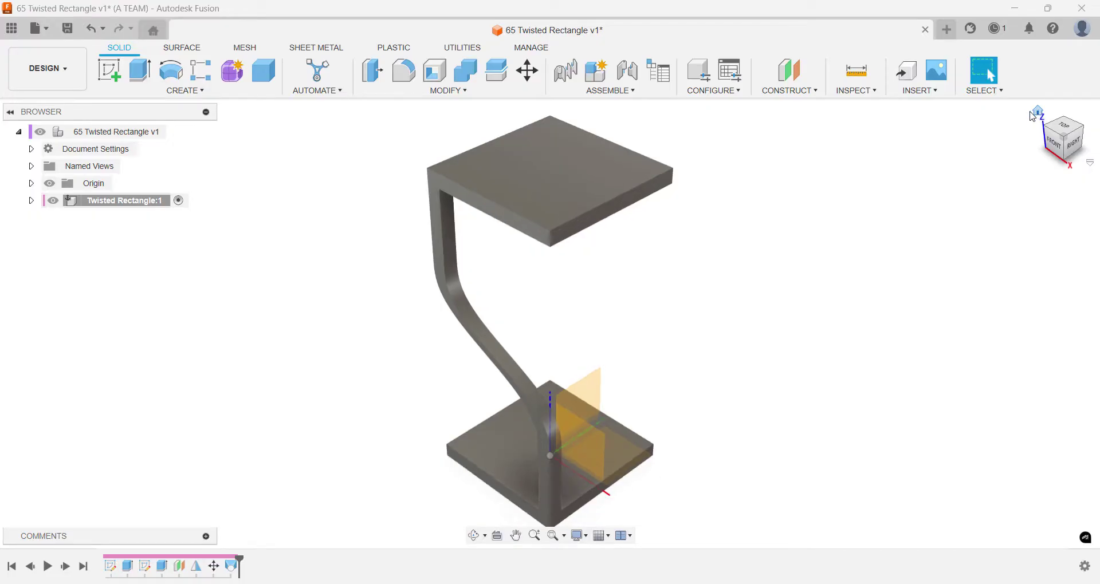
Step: Circular-pattern the curved leg body 4 times around the vertical Z axis, full 360°
{"action": "type", "text": "s"}
{"action": "type", "text": "circular"}
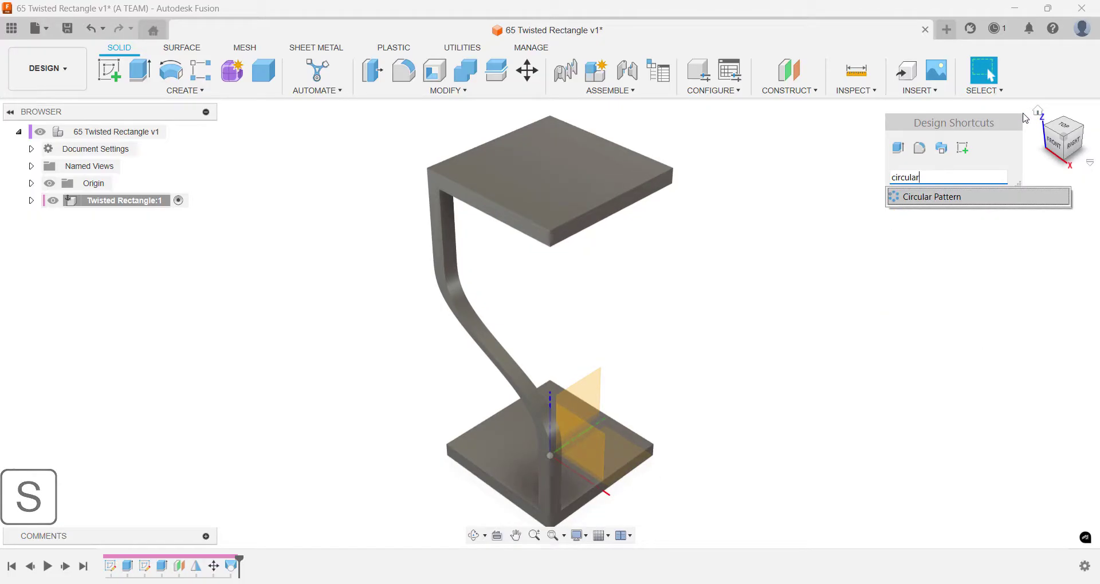
{"action": "key", "text": "Return"}
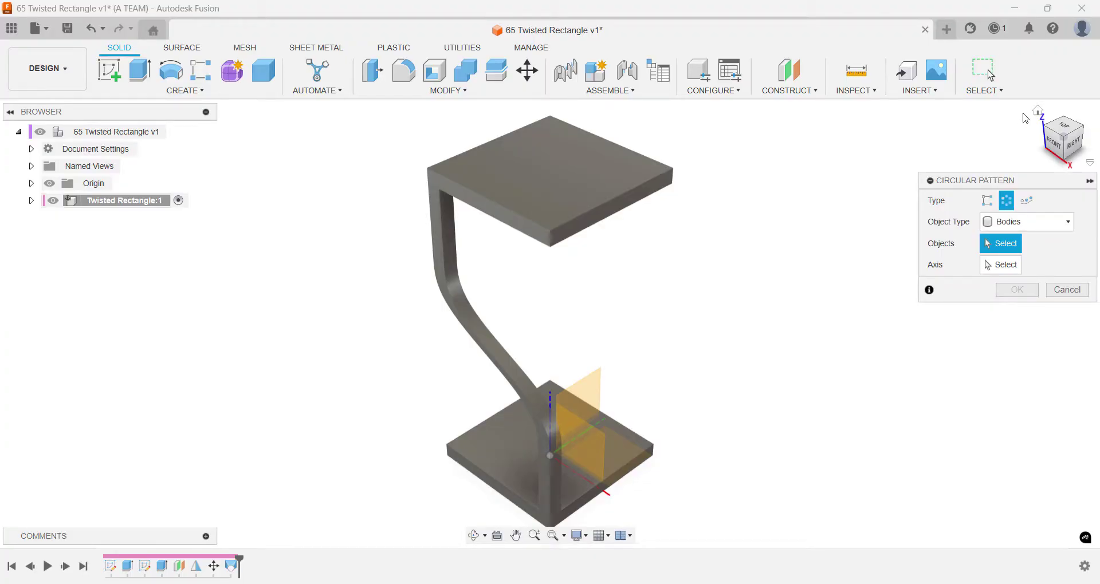
{"action": "left_click", "coordinate": [511, 327]}
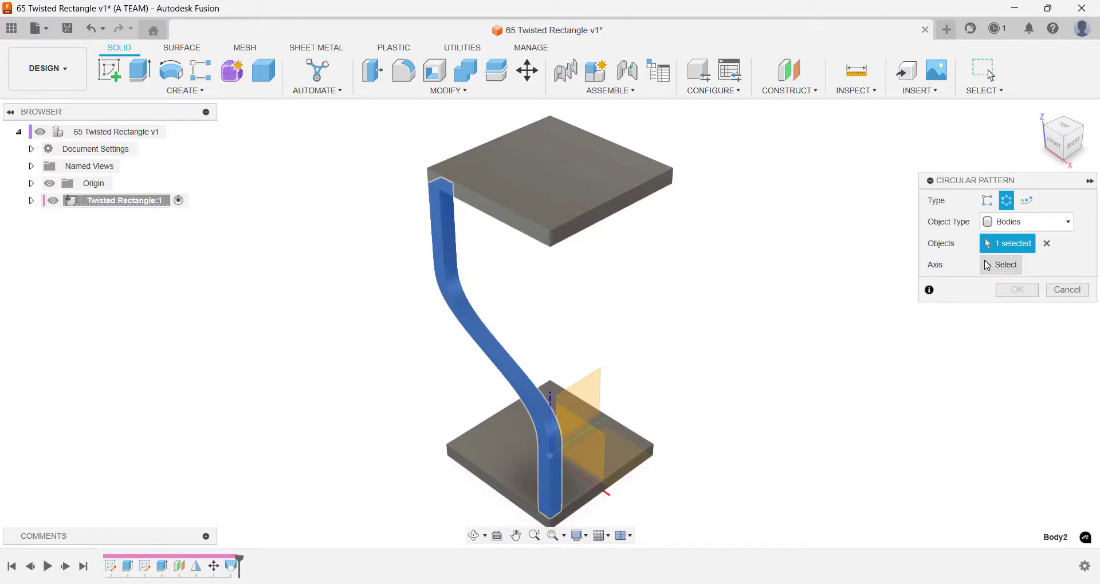
{"action": "left_click", "coordinate": [987, 265]}
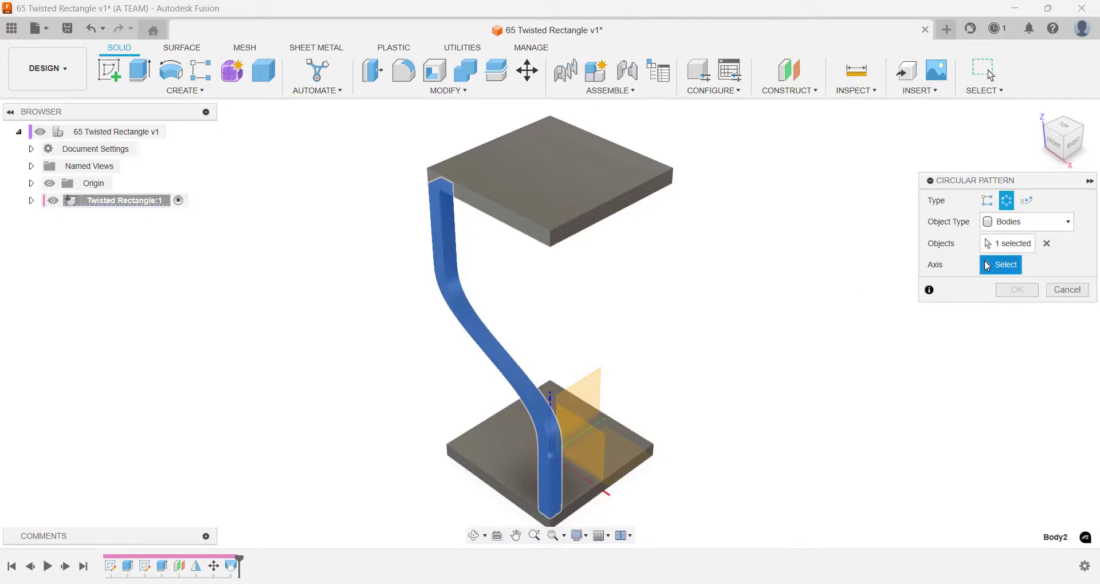
{"action": "left_click", "coordinate": [551, 402]}
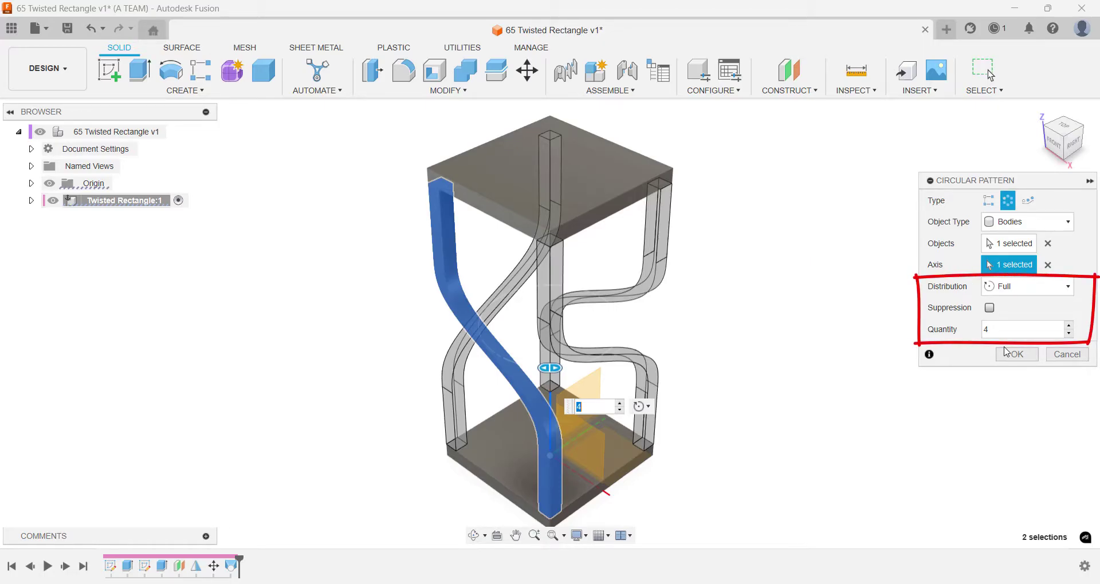
{"action": "left_click", "coordinate": [1013, 354]}
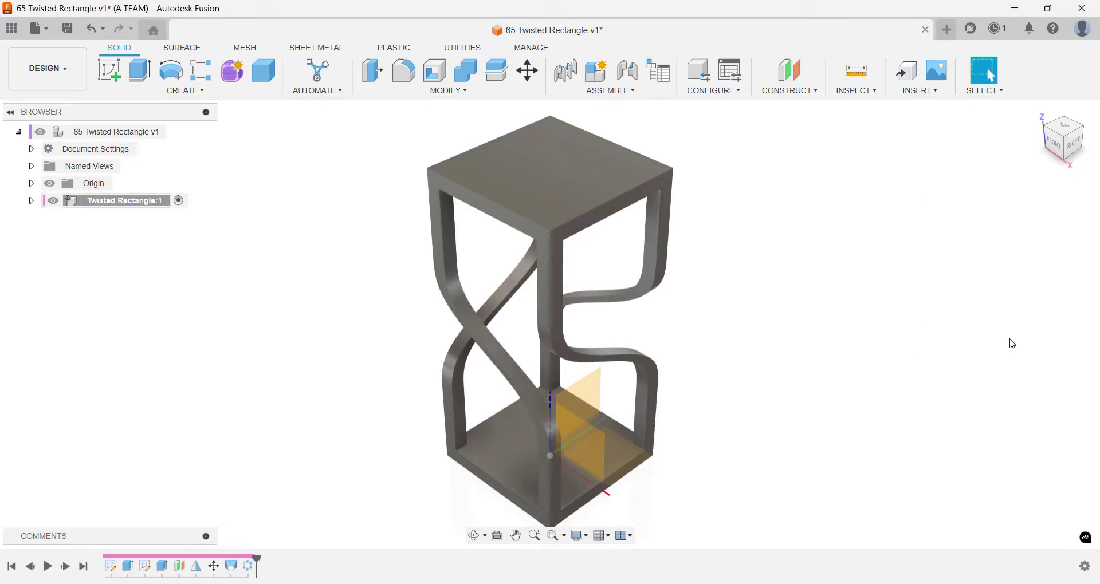
{"action": "left_click", "coordinate": [1067, 154]}
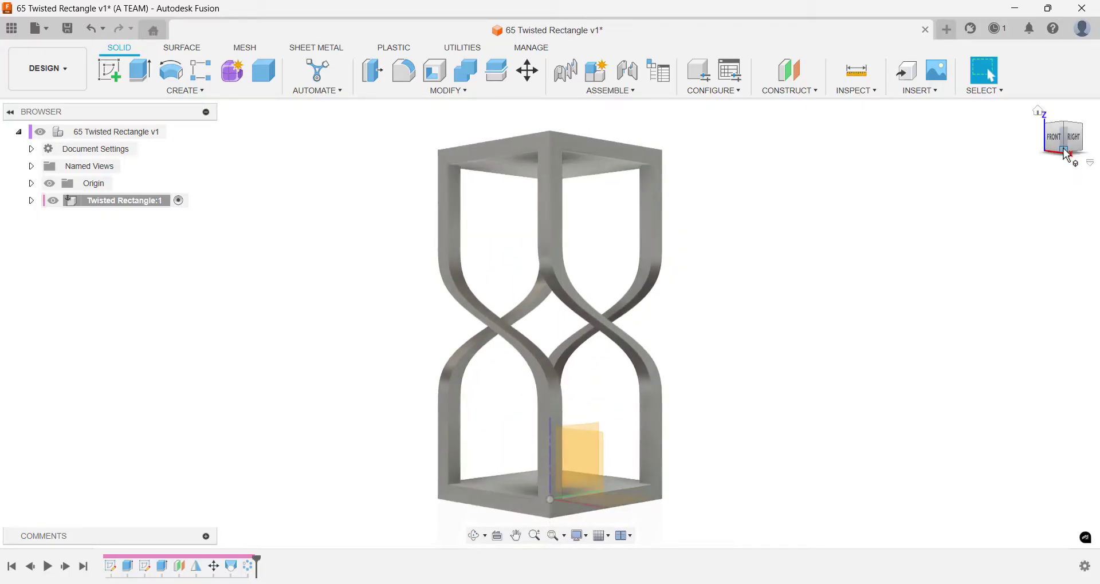
{"action": "left_click", "coordinate": [1039, 112]}
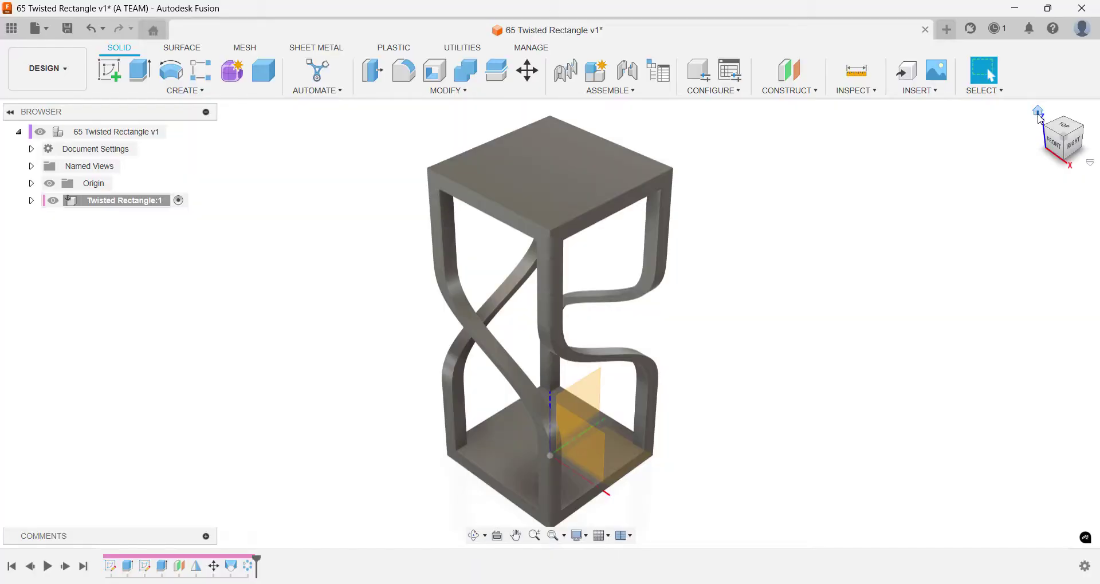
Step: Join the four legs and base plate to the top target body with Combine
{"action": "type", "text": "s"}
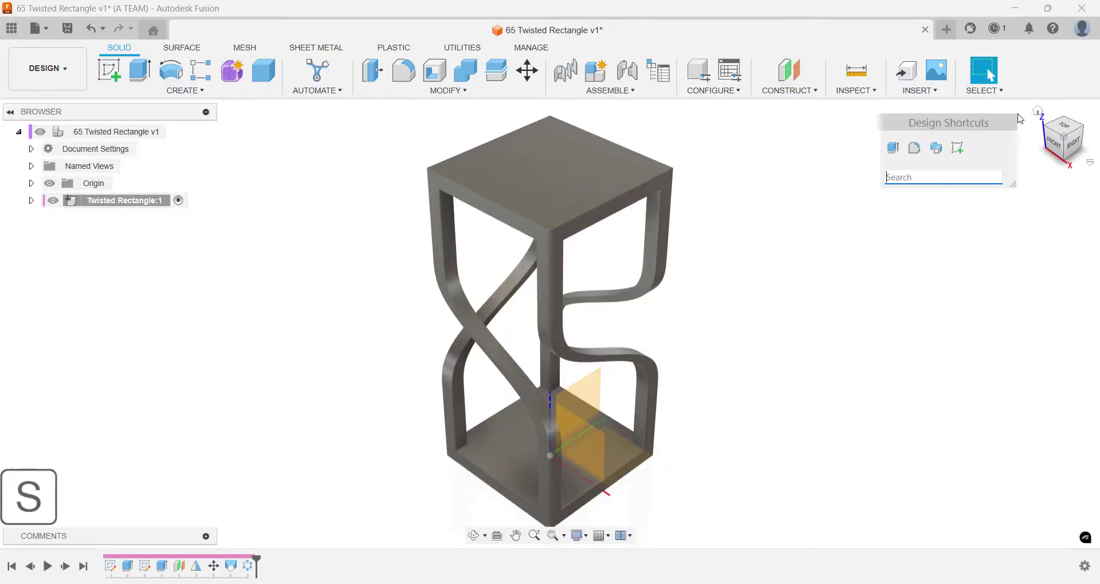
{"action": "type", "text": "combine"}
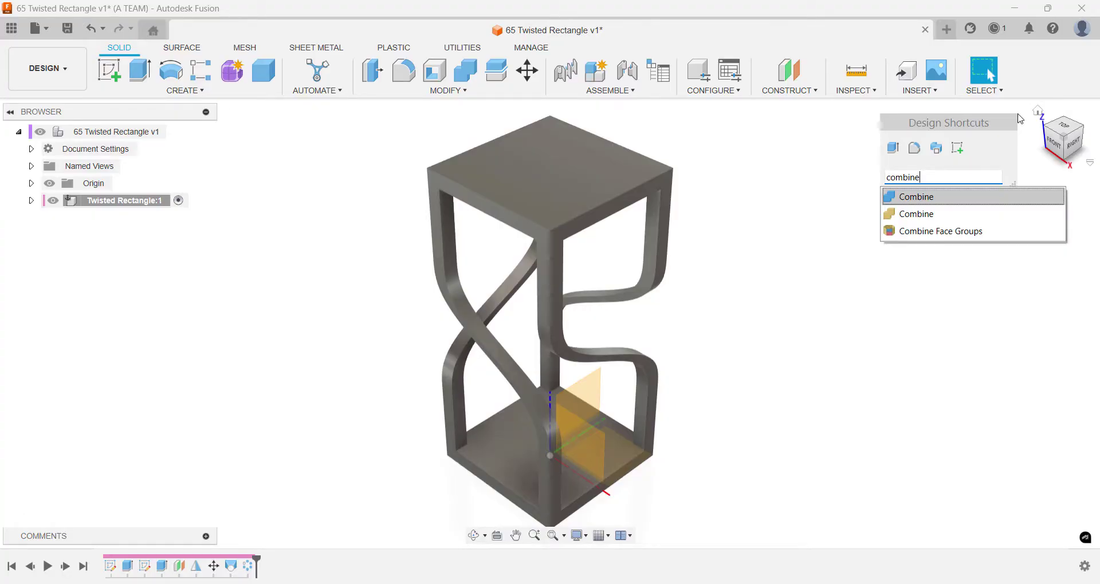
{"action": "key", "text": "Return"}
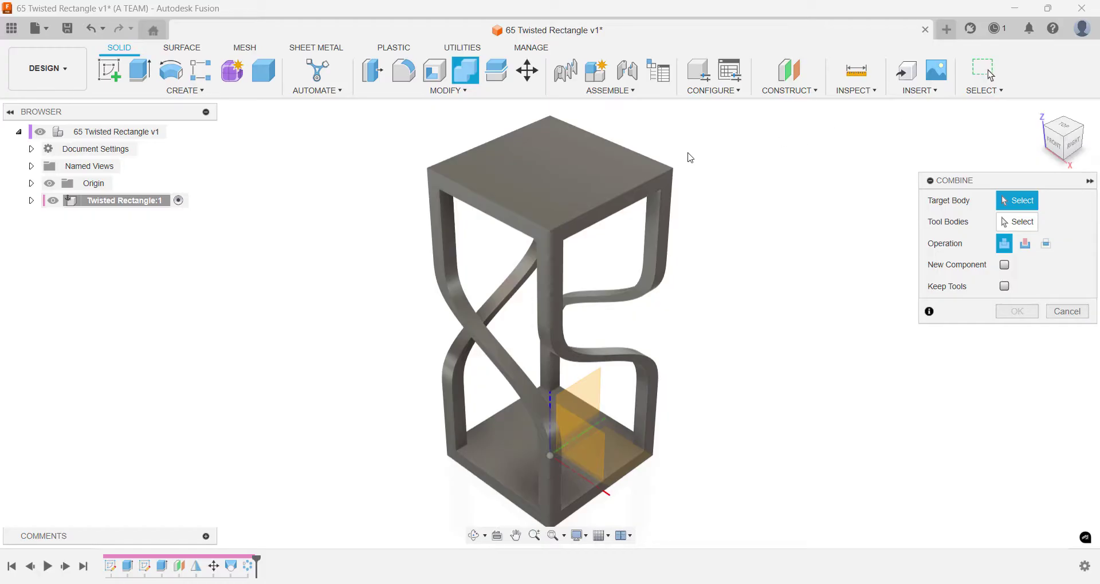
{"action": "left_click", "coordinate": [653, 167]}
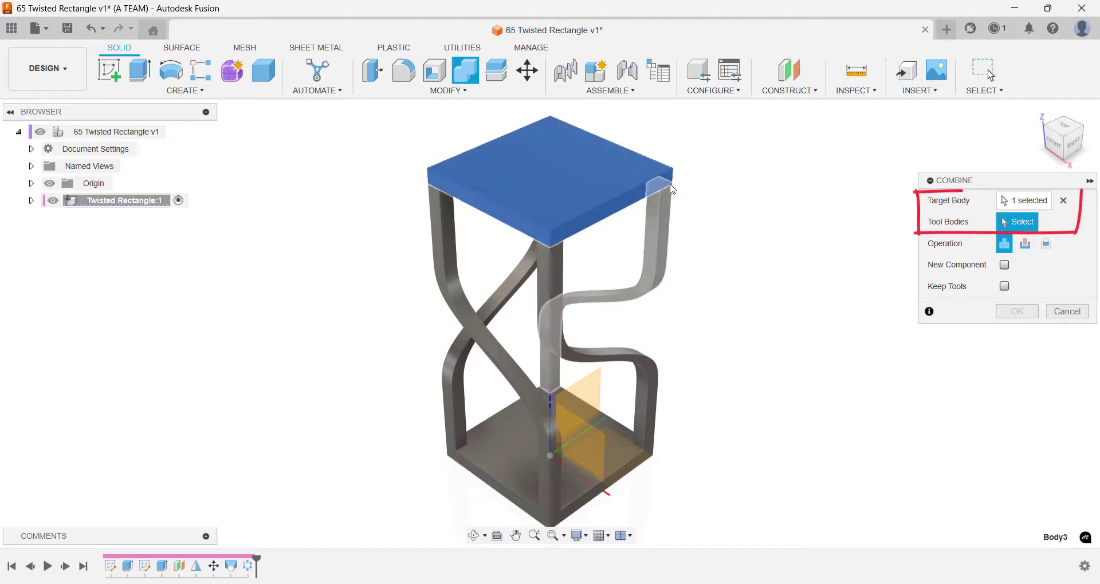
{"action": "left_click", "coordinate": [652, 269]}
{"action": "left_click", "coordinate": [559, 281]}
{"action": "left_click", "coordinate": [519, 285]}
{"action": "left_click", "coordinate": [506, 398]}
{"action": "left_click", "coordinate": [504, 438]}
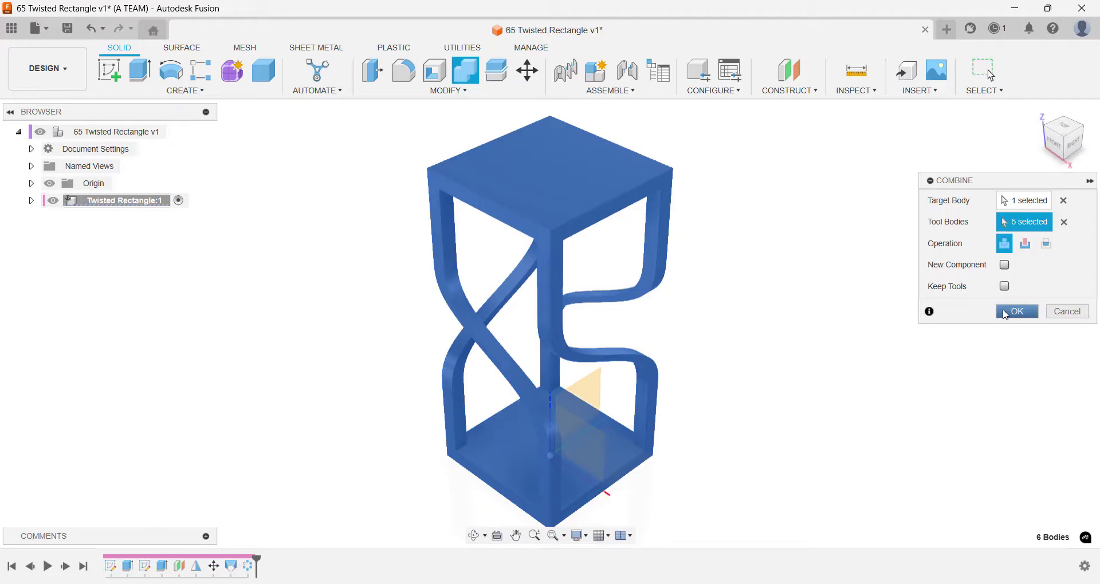
{"action": "left_click", "coordinate": [1006, 313]}
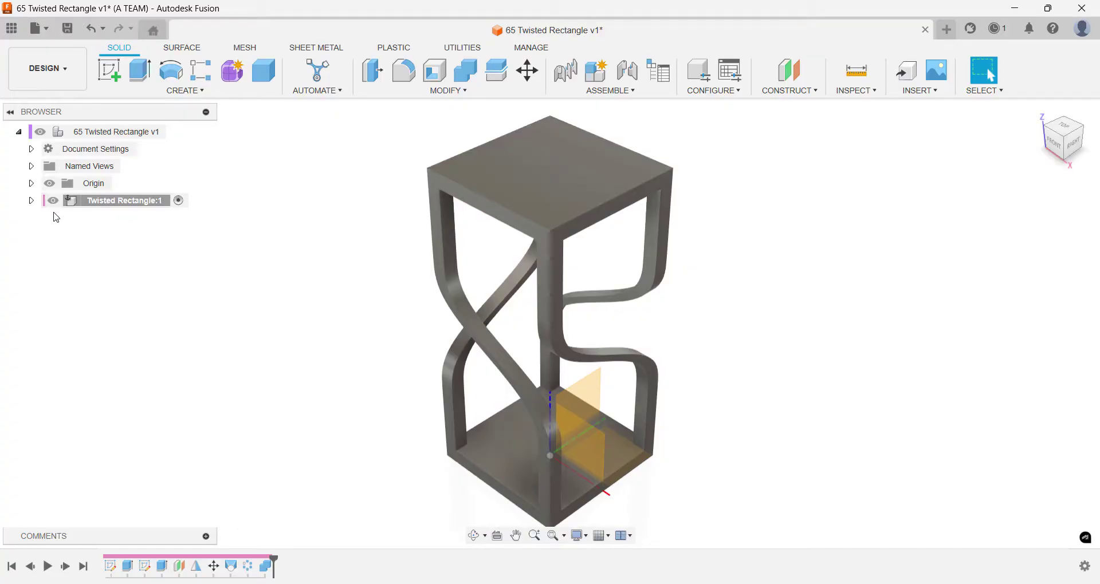
Step: Check the Bodies folder by toggling Body3's visibility off and on
{"action": "left_click", "coordinate": [32, 201]}
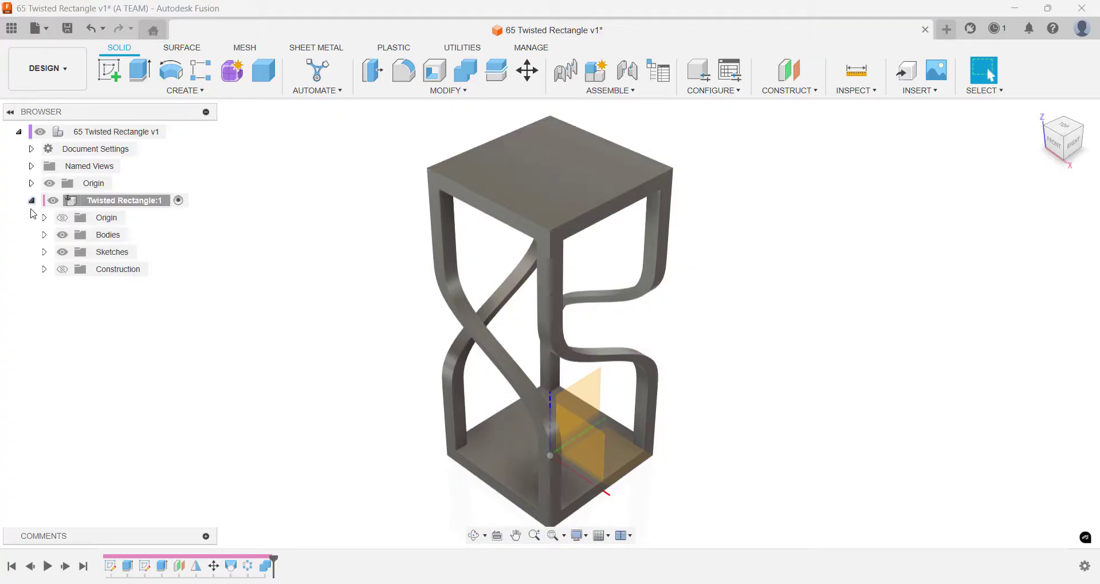
{"action": "left_click", "coordinate": [45, 235]}
{"action": "left_click", "coordinate": [75, 252]}
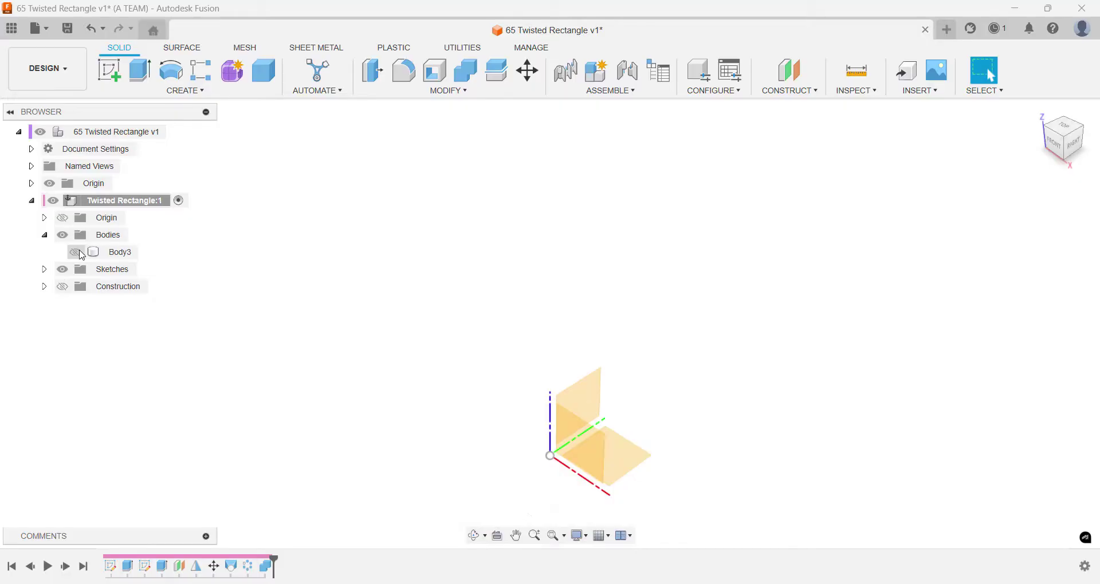
{"action": "left_click", "coordinate": [75, 253]}
{"action": "left_click", "coordinate": [31, 201]}
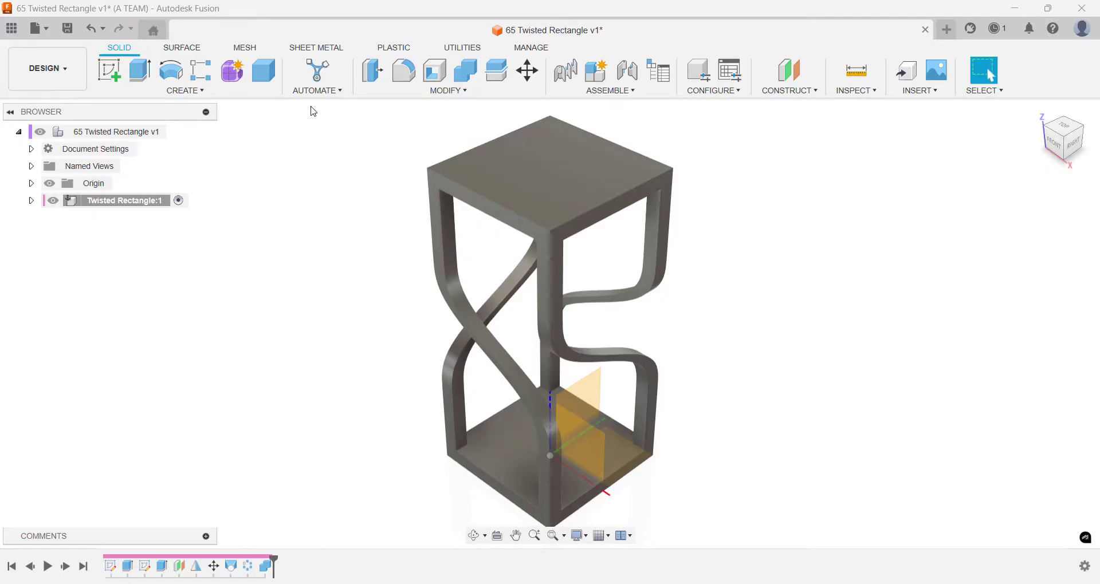
Step: Fillet all edges of the window-selected stand with a 1 mm radius
{"action": "left_click_drag", "start_coordinate": [310, 106], "coordinate": [727, 540]}
{"action": "key", "text": "f"}
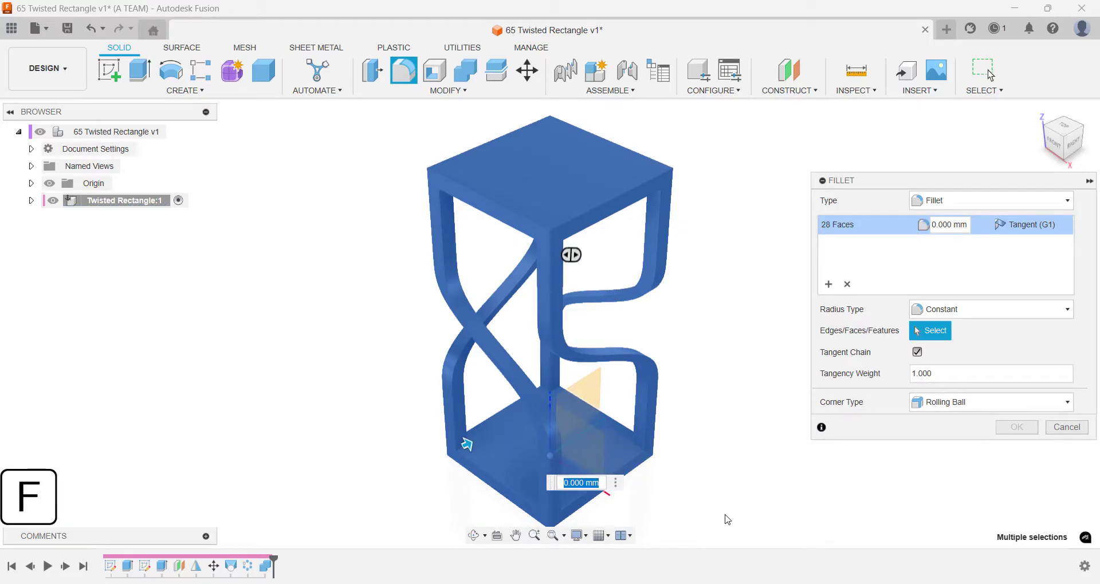
{"action": "type", "text": "1"}
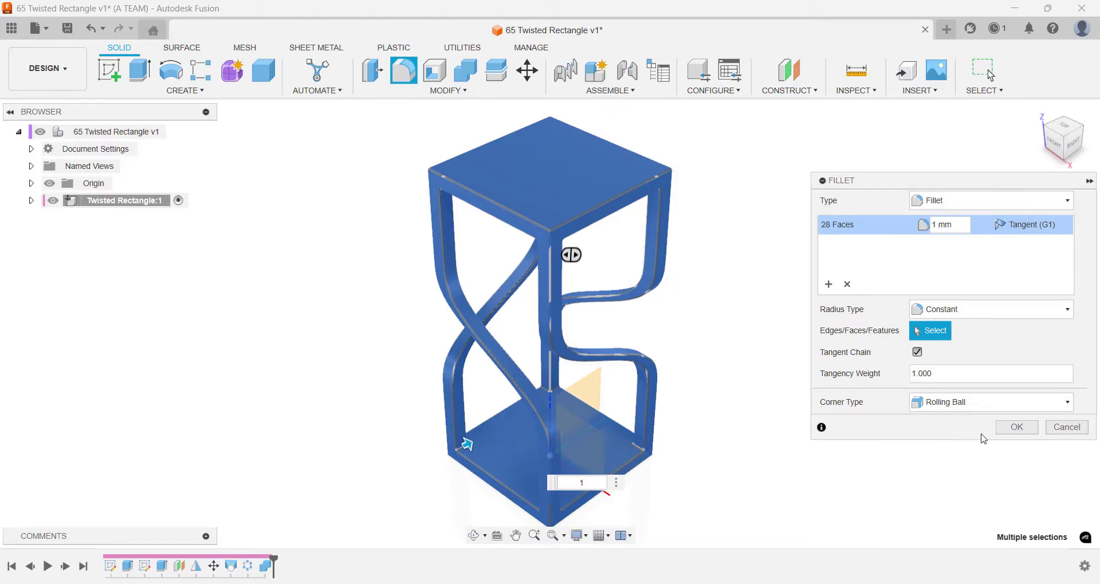
{"action": "left_click", "coordinate": [1004, 430]}
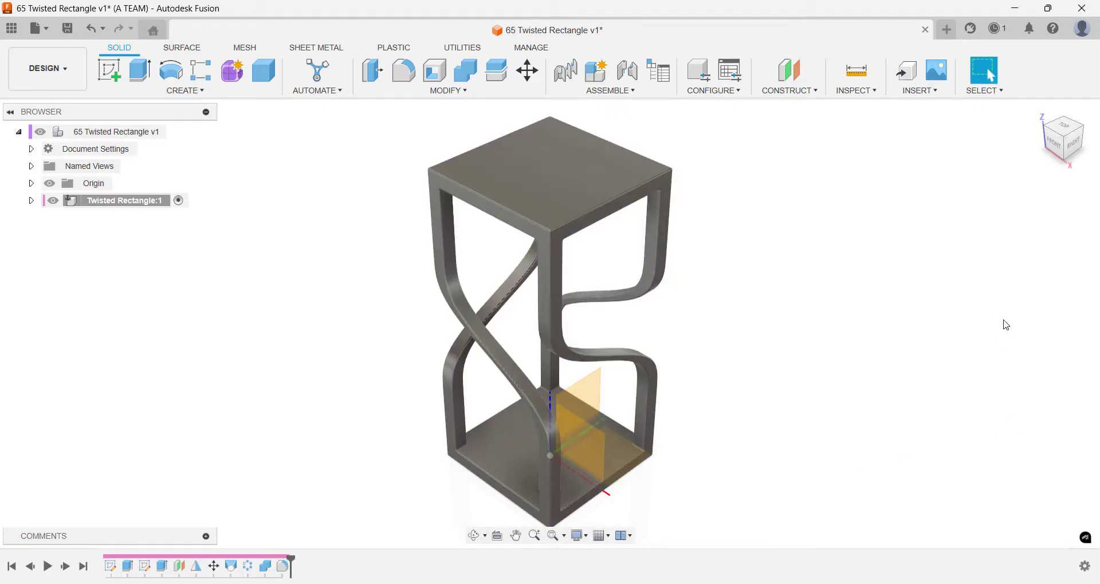
{"action": "left_click", "coordinate": [1065, 150]}
{"action": "left_click", "coordinate": [1039, 113]}
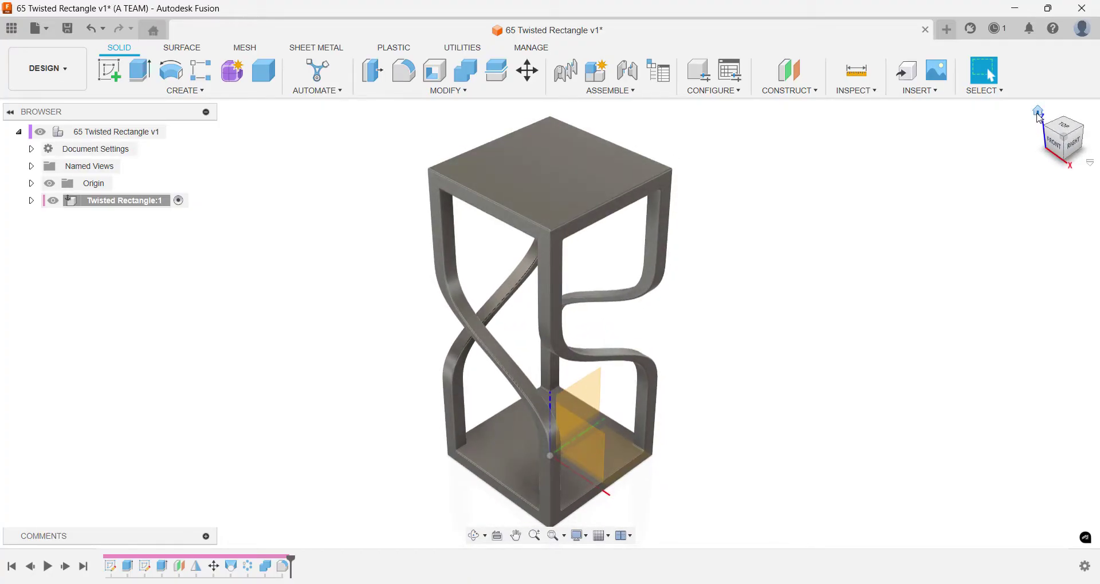
Step: Search 'glossy' and apply Plastic - Glossy (Yellow) to the stand body
{"action": "key", "text": "a"}
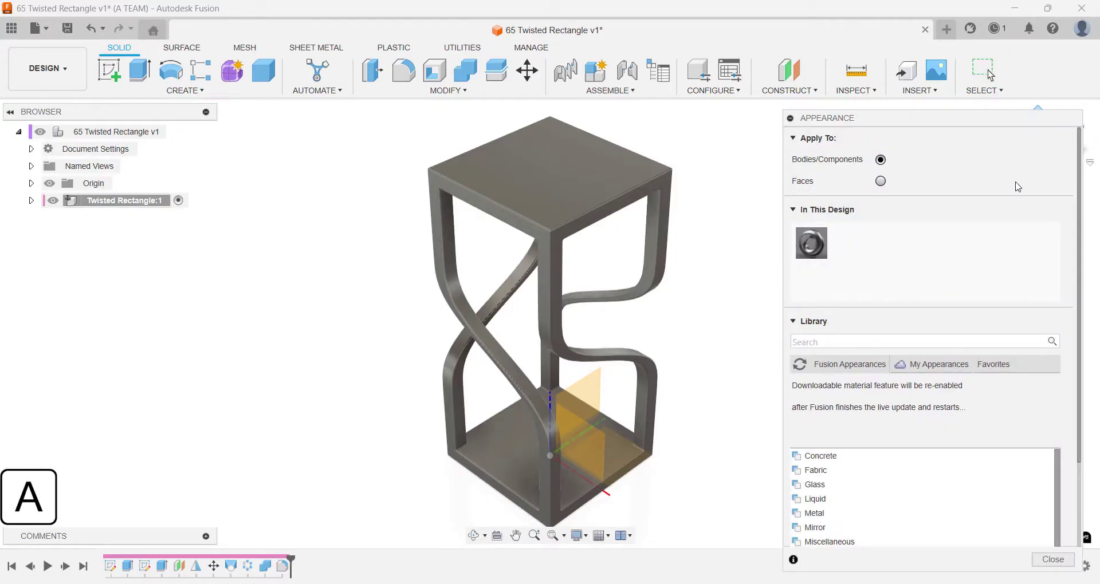
{"action": "left_click", "coordinate": [971, 342]}
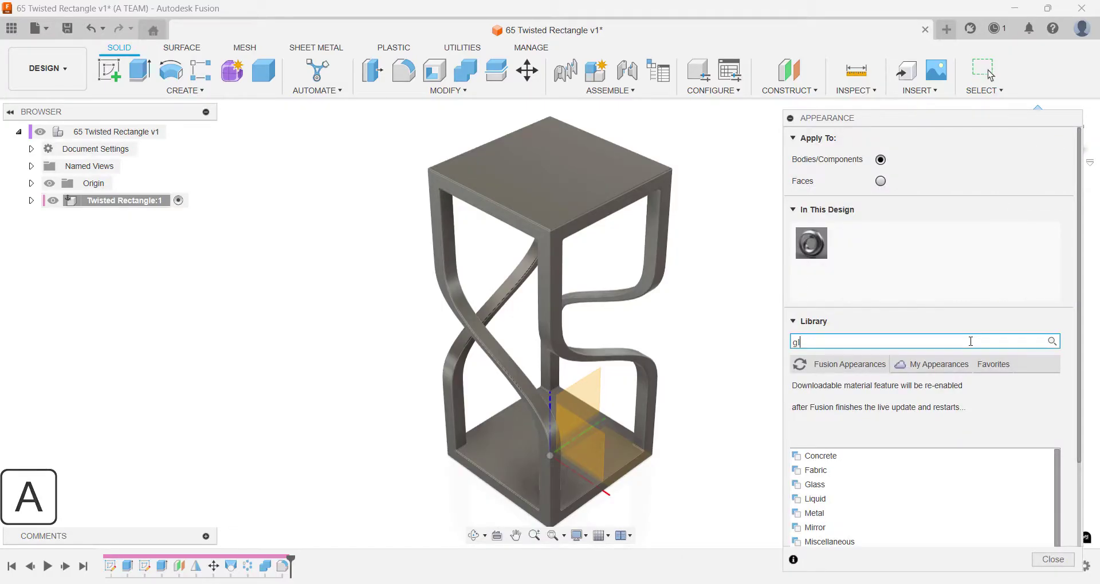
{"action": "type", "text": "glossy yellow"}
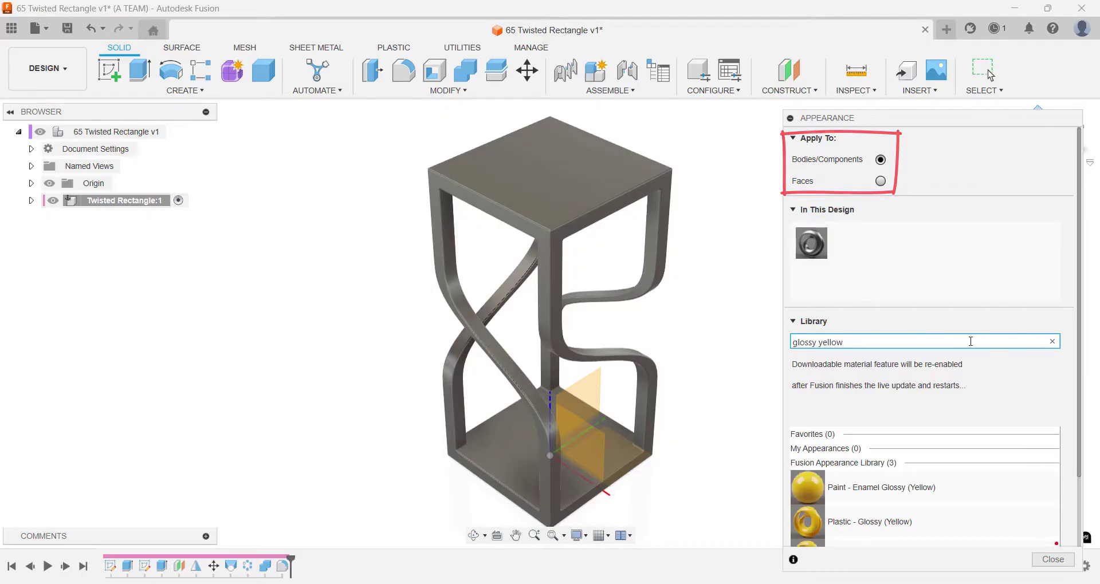
{"action": "left_click_drag", "start_coordinate": [806, 518], "coordinate": [656, 398]}
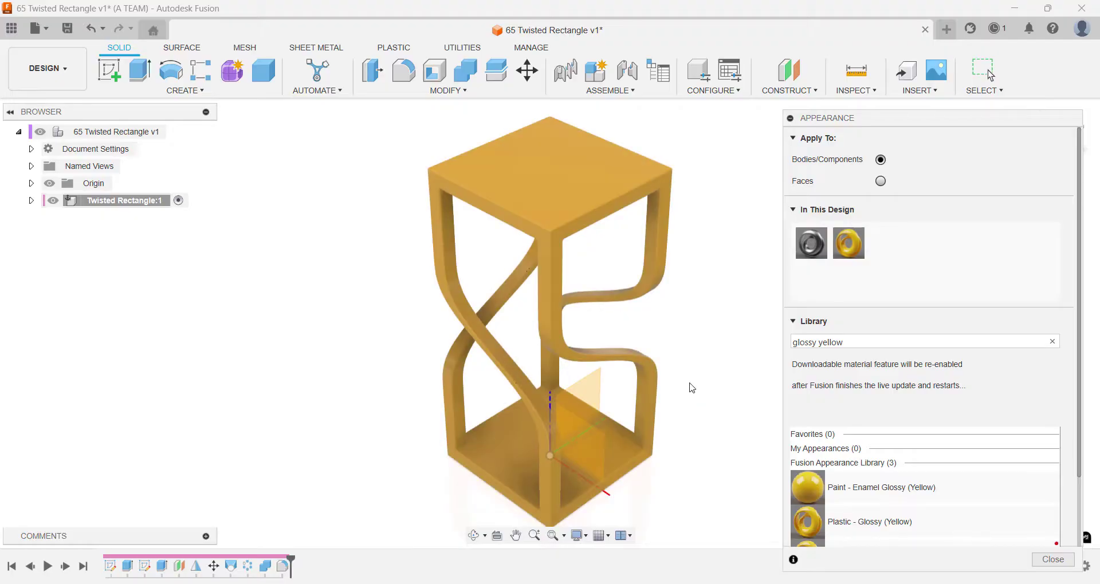
{"action": "key", "text": "Escape"}
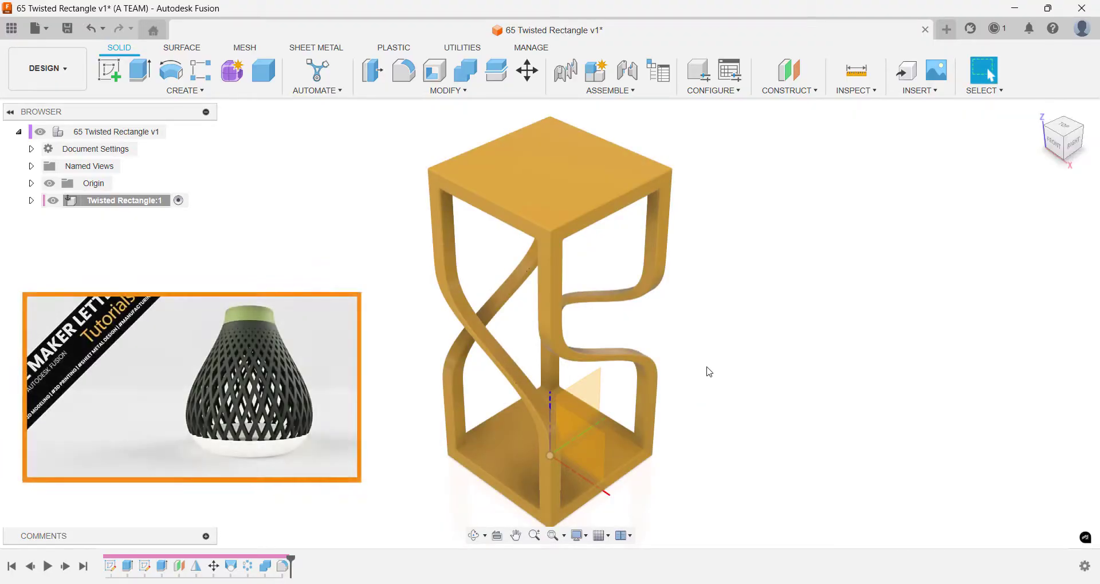
{"action": "left_click", "coordinate": [1066, 152]}
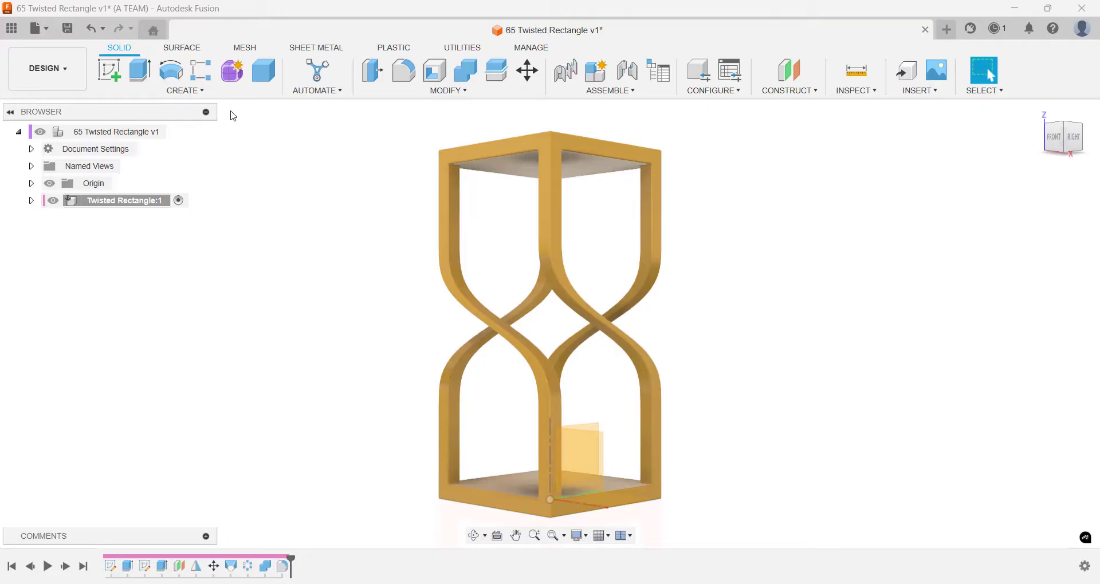
Step: Save the design as a new version and switch to the Render workspace
{"action": "key", "text": "ctrl+s"}
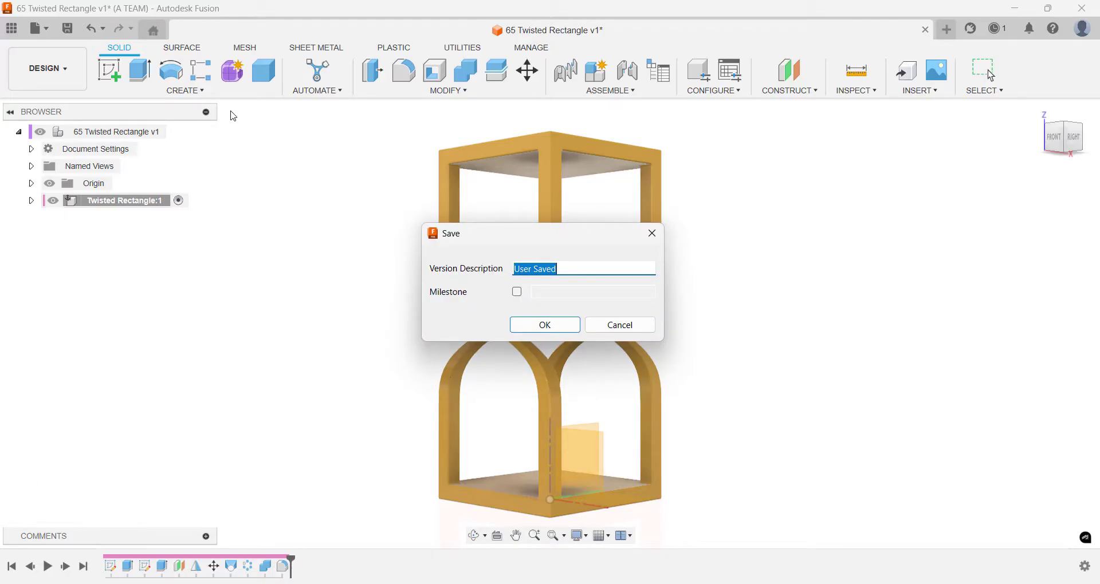
{"action": "key", "text": "Return"}
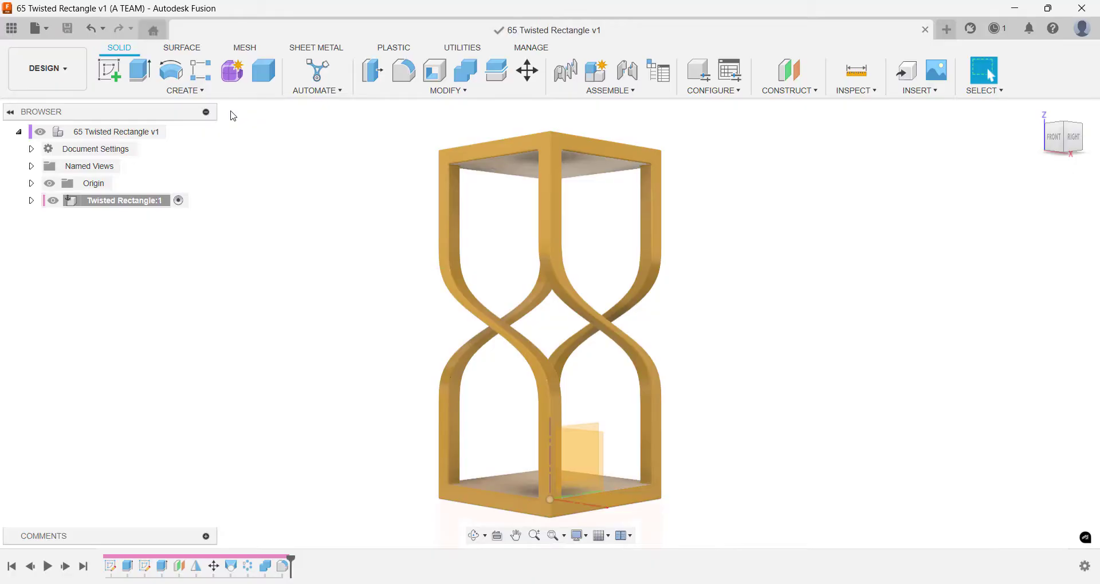
{"action": "left_click", "coordinate": [47, 69]}
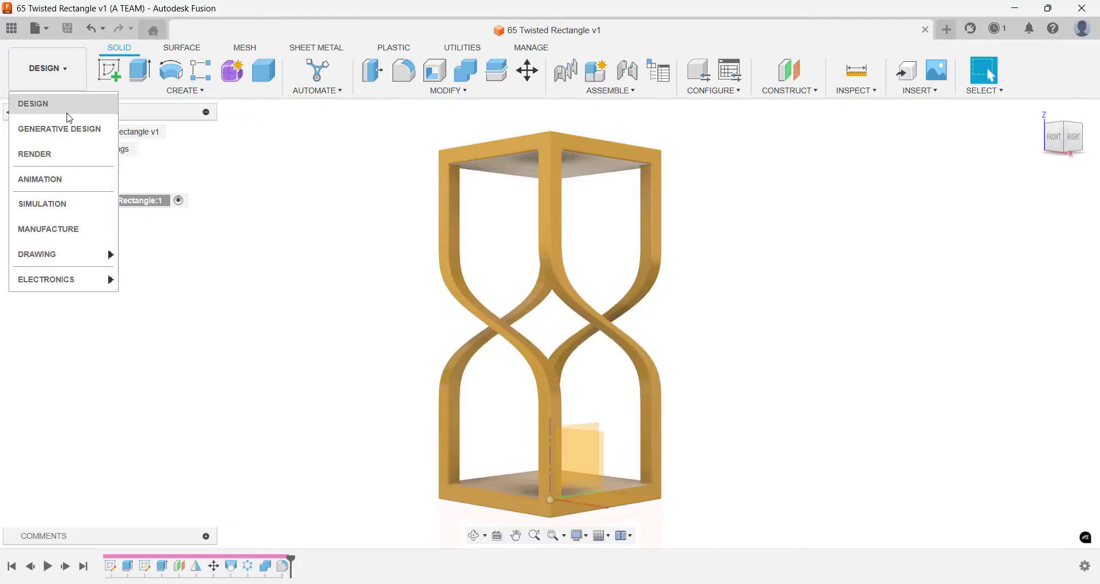
{"action": "left_click", "coordinate": [60, 155]}
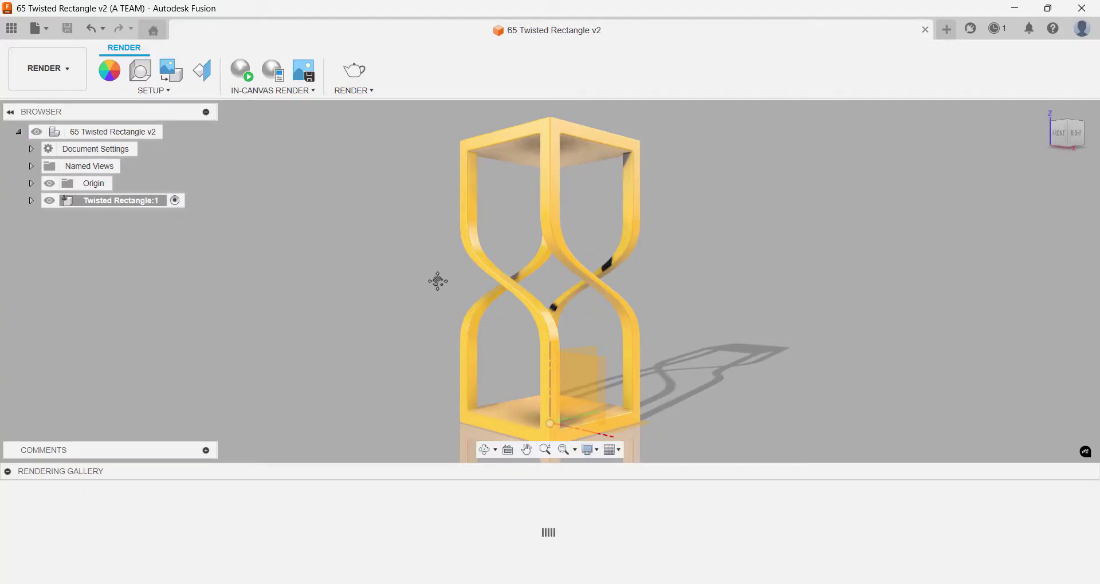
Step: Pan the stand into frame and hide the origin axes and planes
{"action": "middle_click_drag", "start_coordinate": [438, 281], "coordinate": [635, 280]}
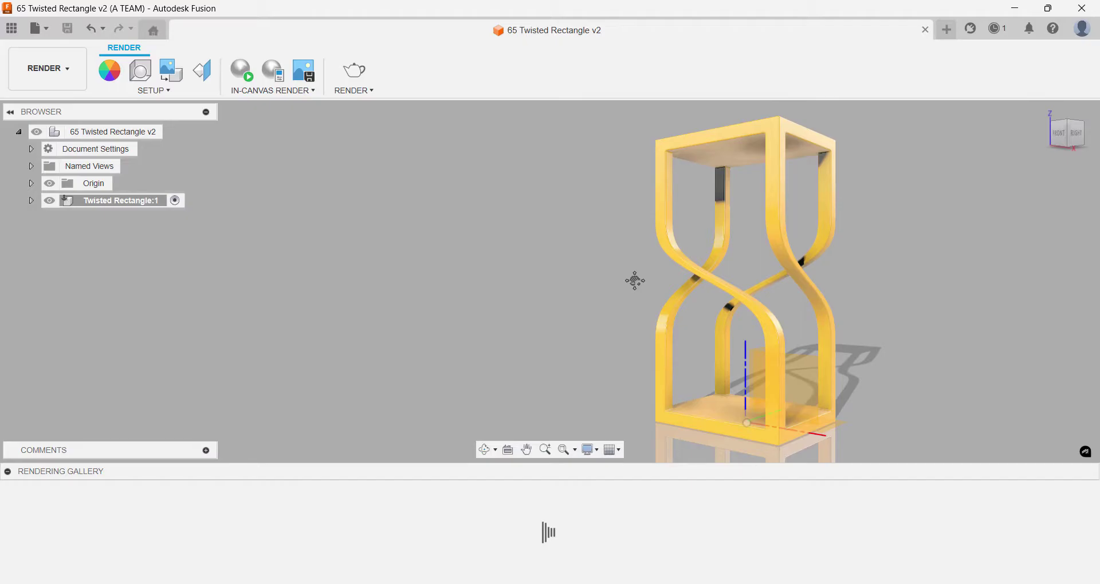
{"action": "middle_click_drag", "start_coordinate": [548, 277], "coordinate": [547, 268]}
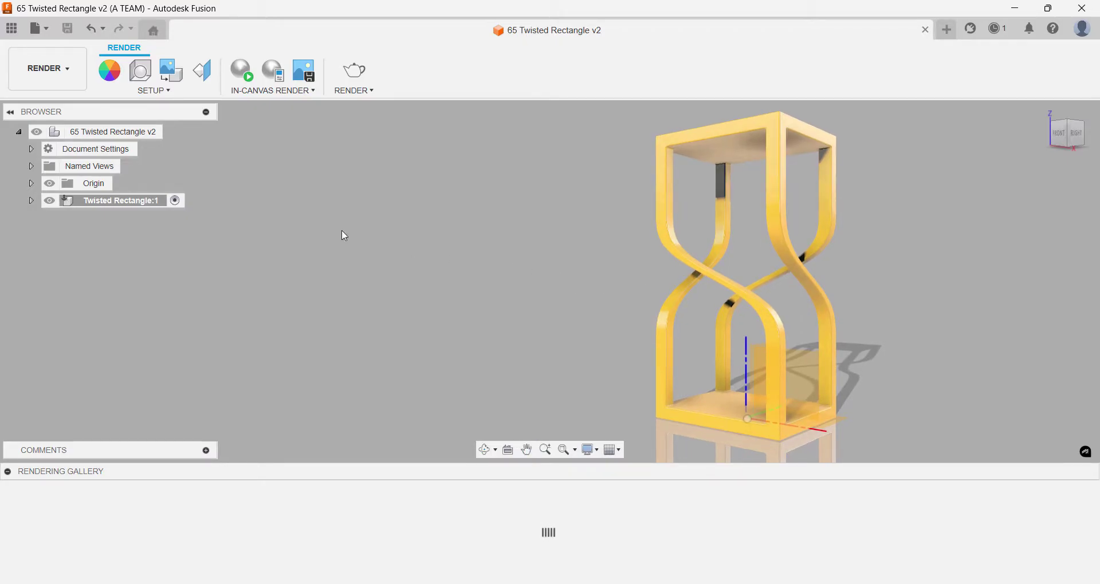
{"action": "left_click", "coordinate": [50, 184]}
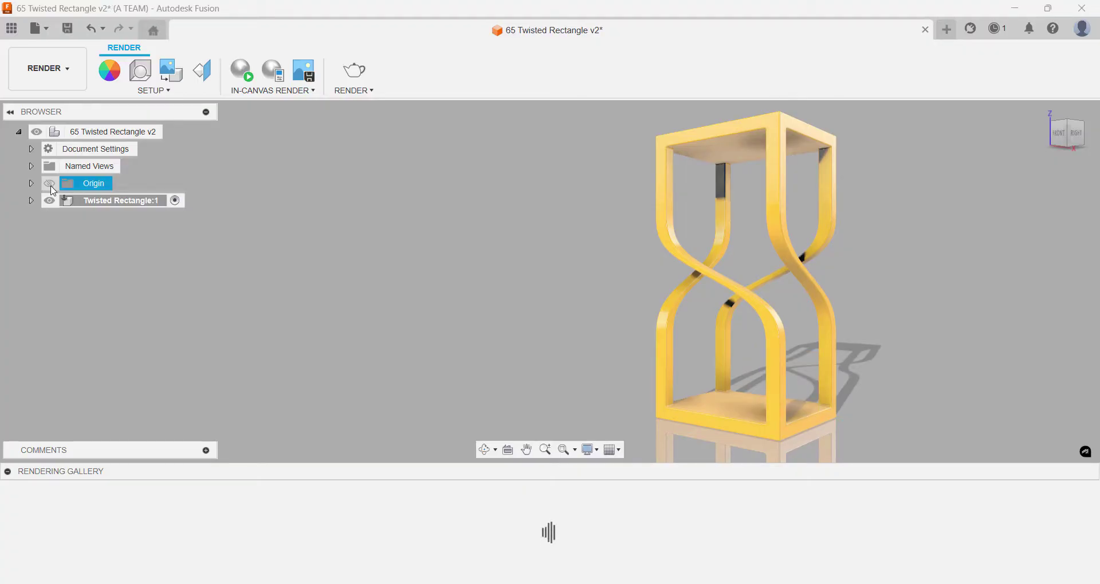
Step: Set the Scene Settings background to Environment
{"action": "right_click", "coordinate": [165, 184]}
{"action": "left_click", "coordinate": [164, 220]}
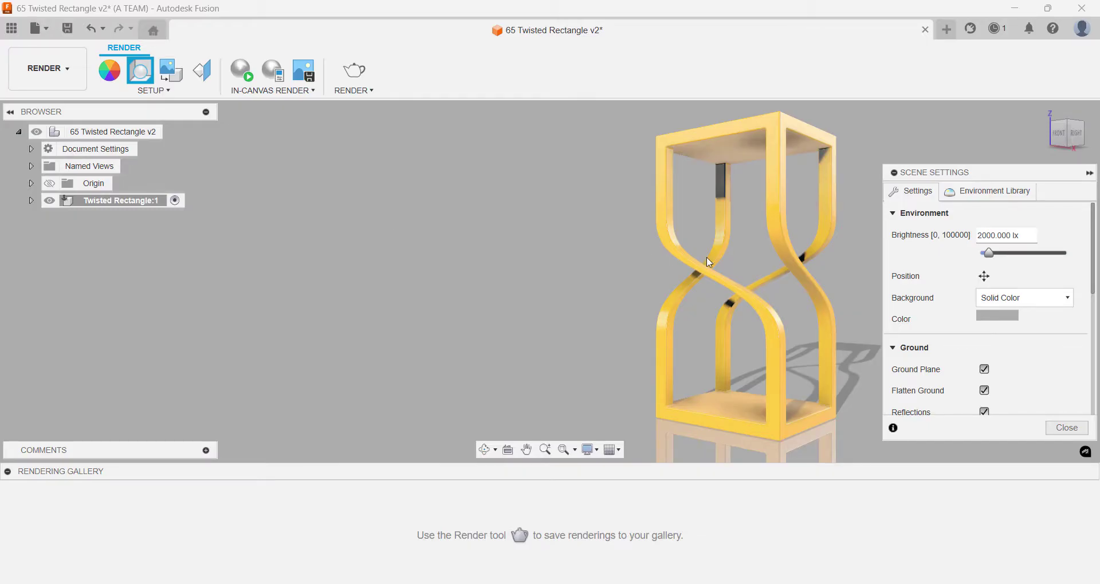
{"action": "left_click", "coordinate": [1018, 298]}
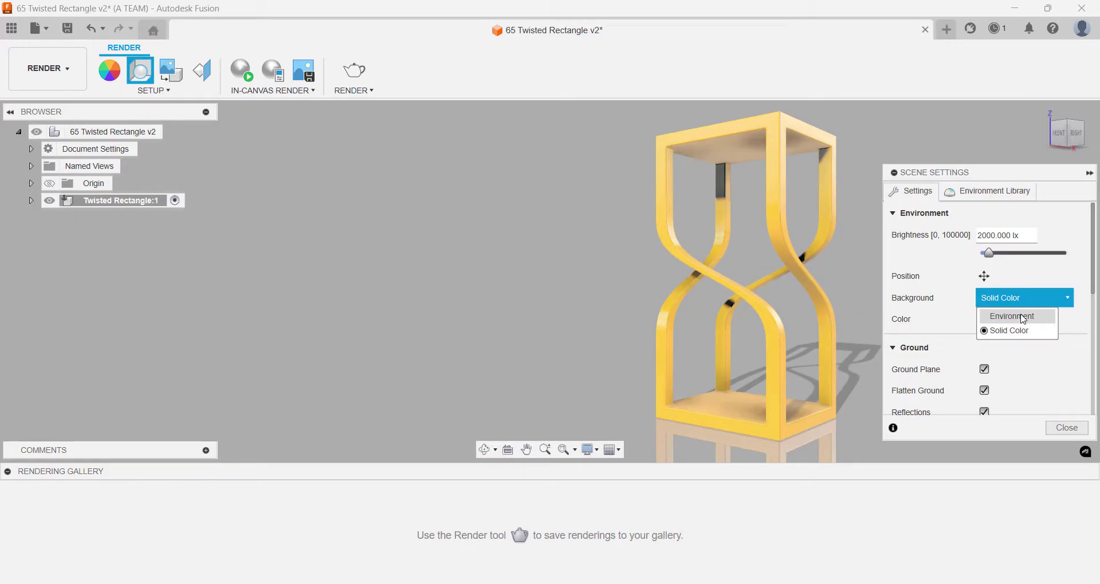
{"action": "left_click", "coordinate": [1023, 318]}
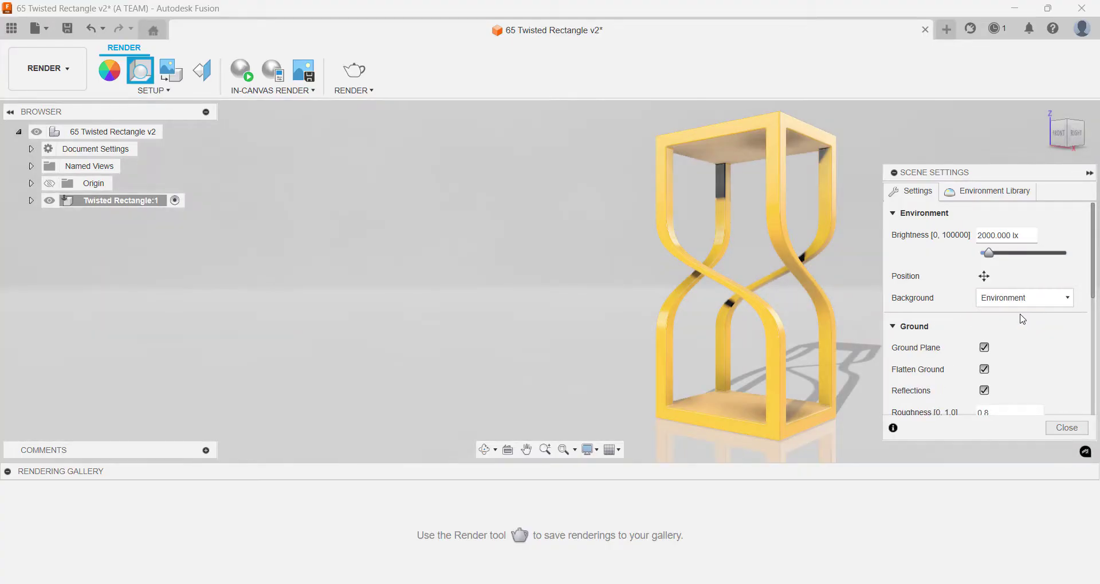
{"action": "left_click", "coordinate": [1069, 428]}
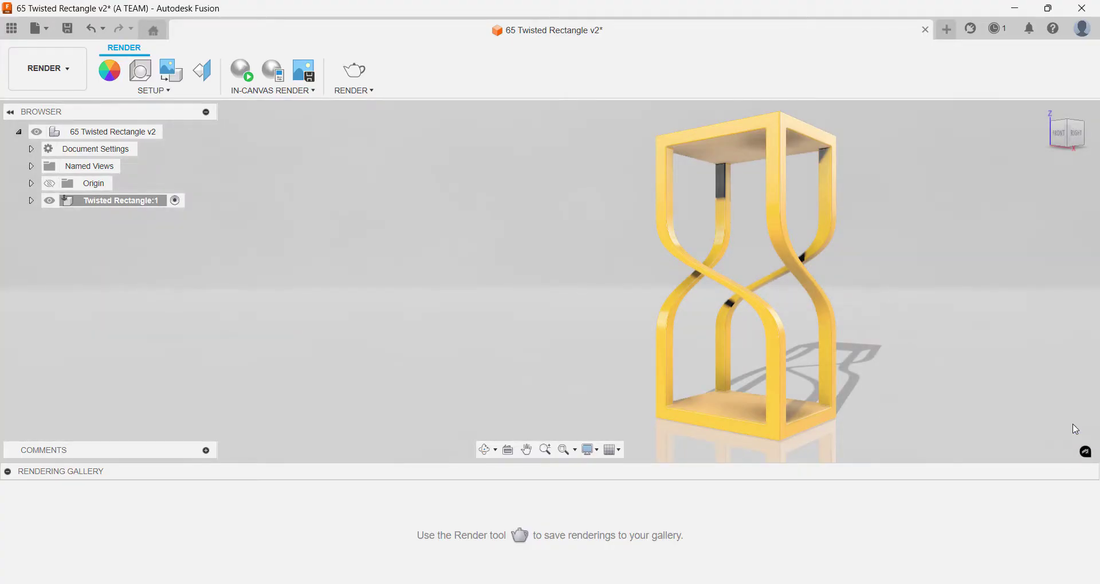
Step: Submit a cloud render with image height 1080 (1920×1080) at Final quality
{"action": "left_click", "coordinate": [362, 78]}
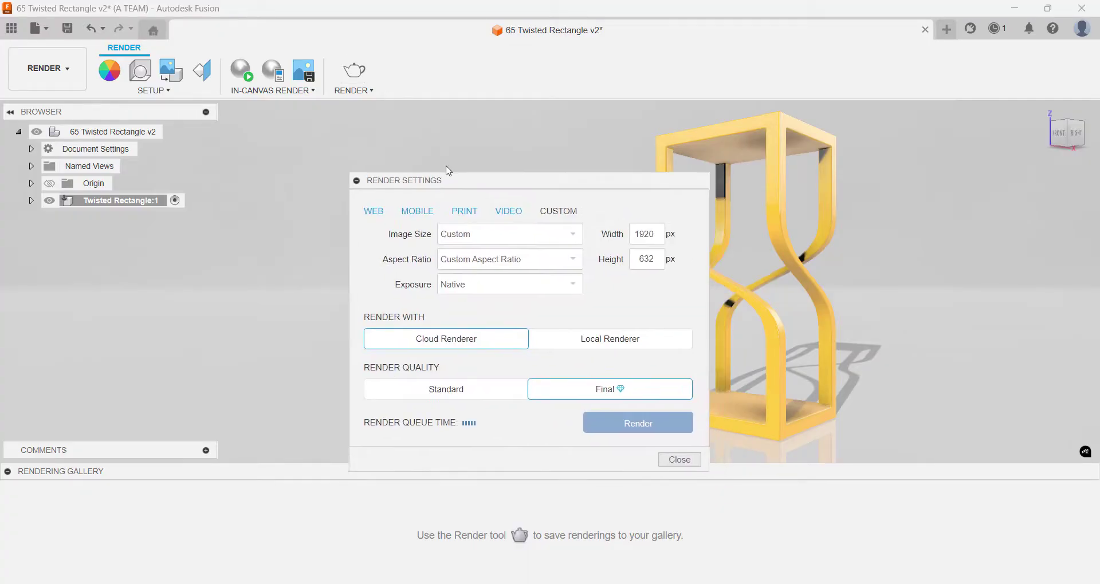
{"action": "left_click_drag", "start_coordinate": [465, 174], "coordinate": [351, 140]}
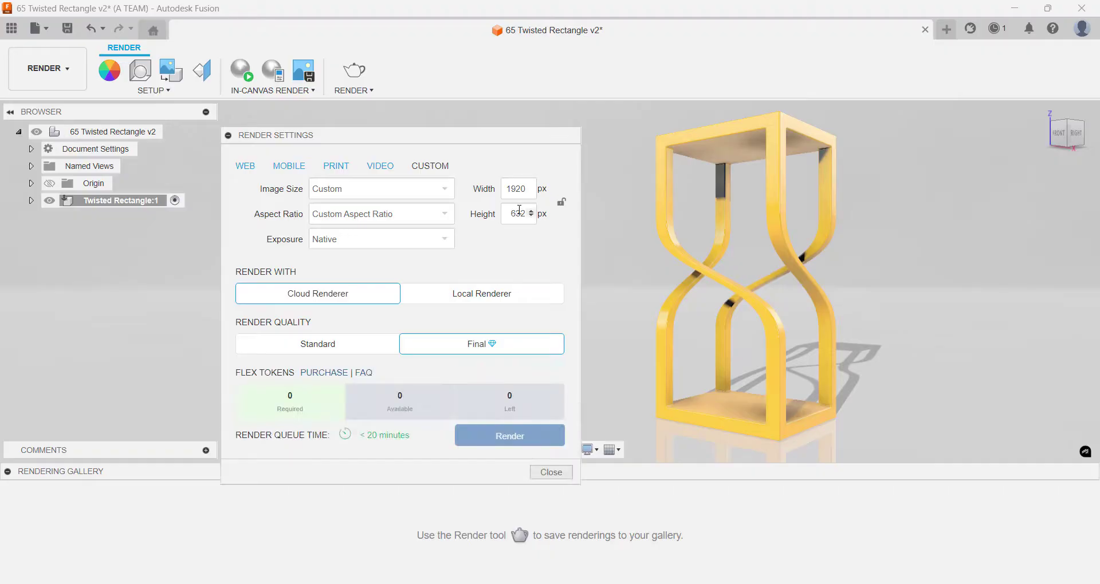
{"action": "double_click", "coordinate": [516, 213]}
{"action": "type", "text": "1080"}
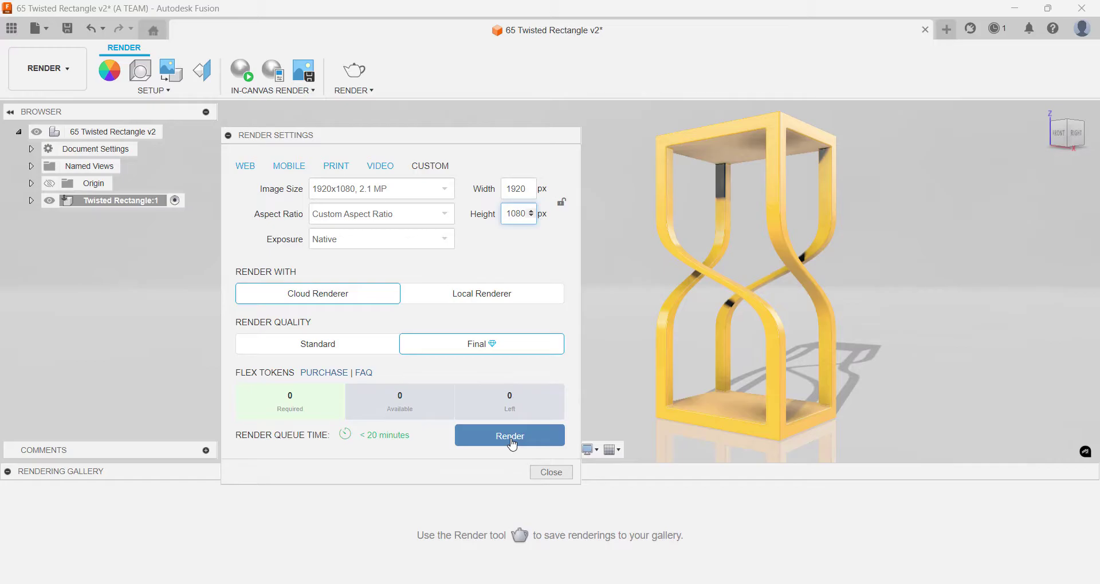
{"action": "left_click", "coordinate": [511, 444]}
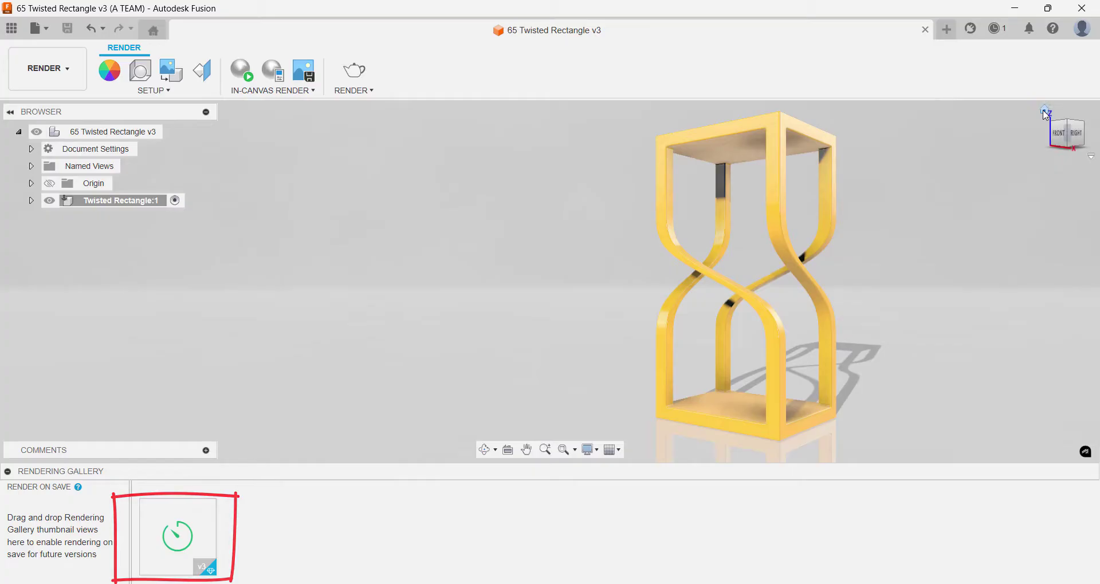
Step: Reframe the stand from the front-right edge, shifted left, and submit a second cloud render
{"action": "left_click", "coordinate": [1046, 110]}
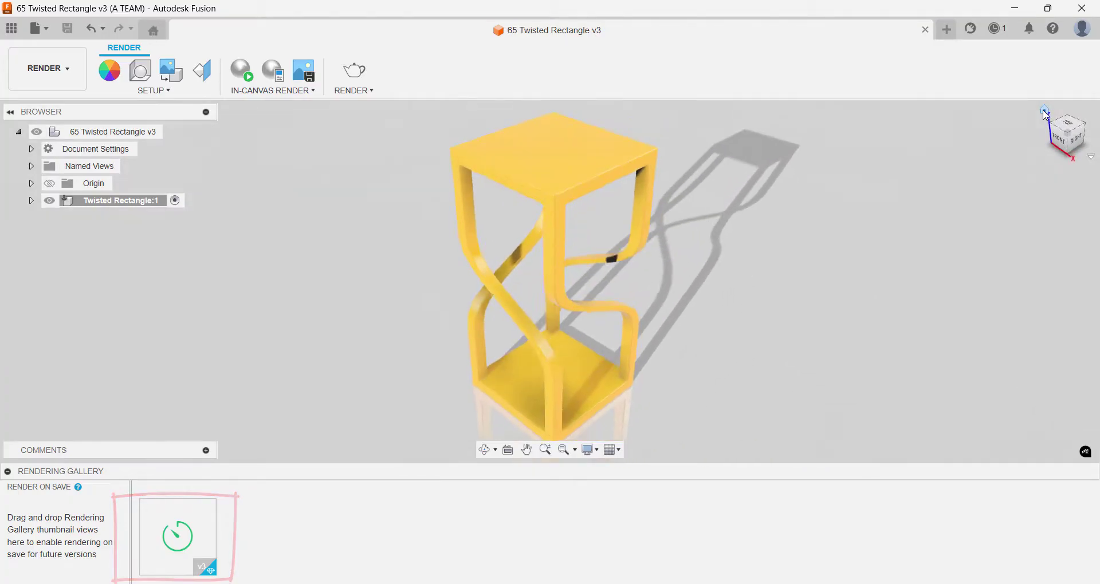
{"action": "left_click", "coordinate": [1067, 148]}
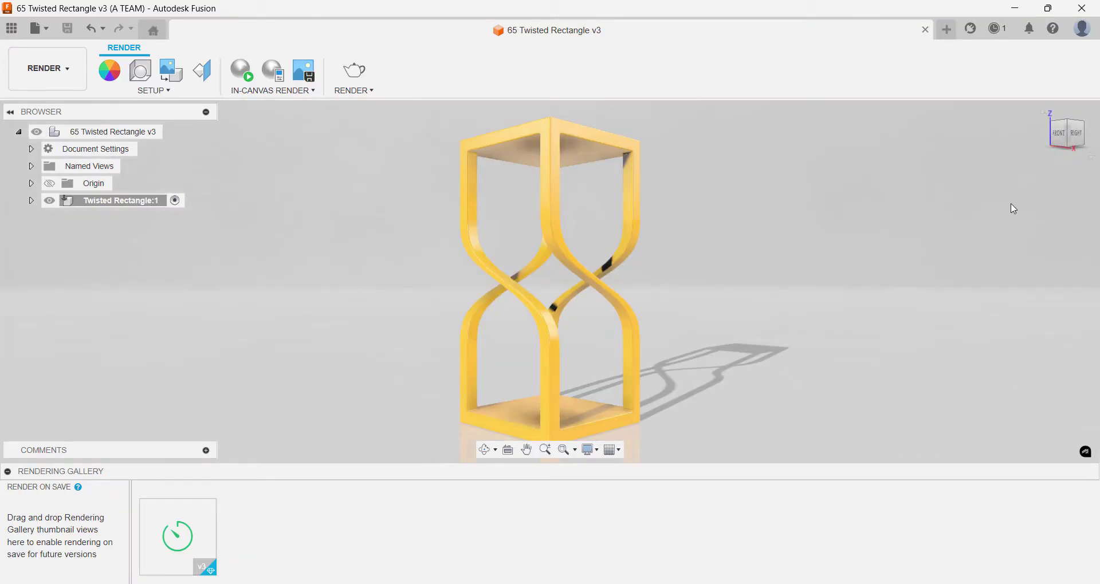
{"action": "middle_click_drag", "start_coordinate": [897, 268], "coordinate": [673, 263]}
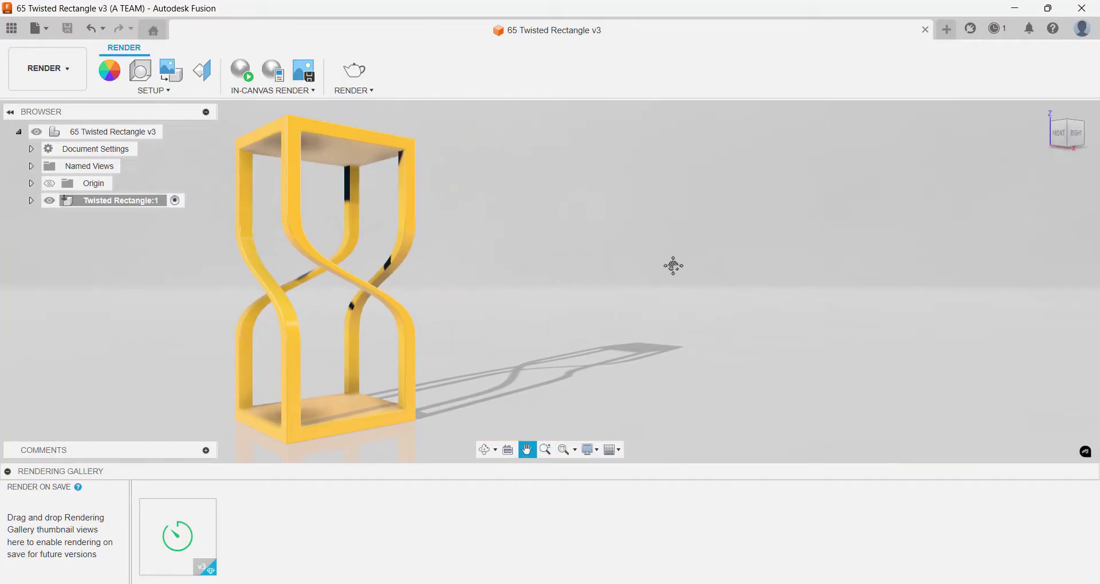
{"action": "left_click", "coordinate": [350, 77]}
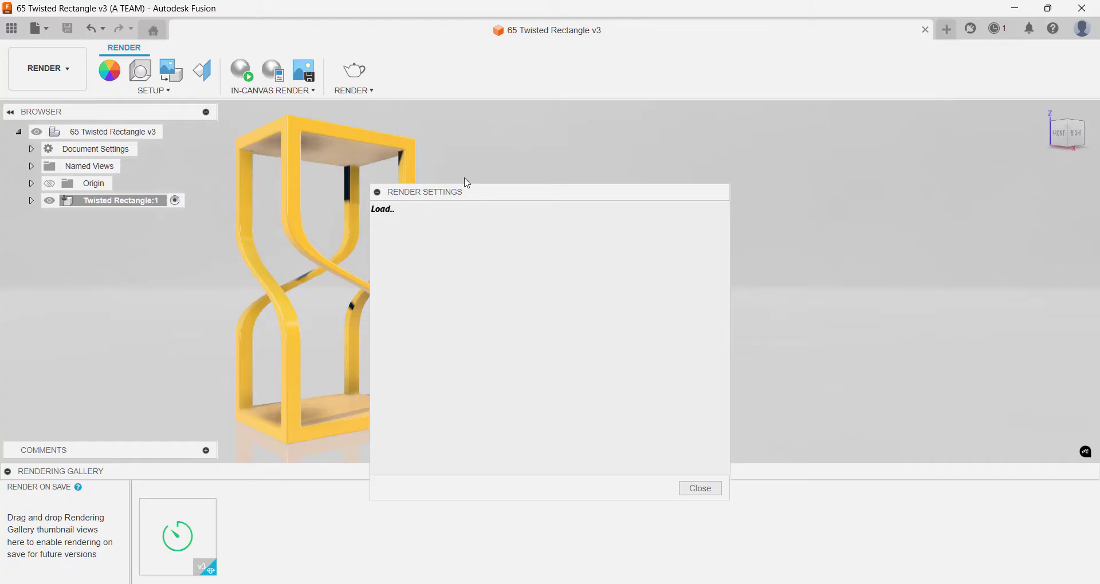
{"action": "left_click_drag", "start_coordinate": [488, 196], "coordinate": [628, 168]}
{"action": "left_click", "coordinate": [775, 430]}
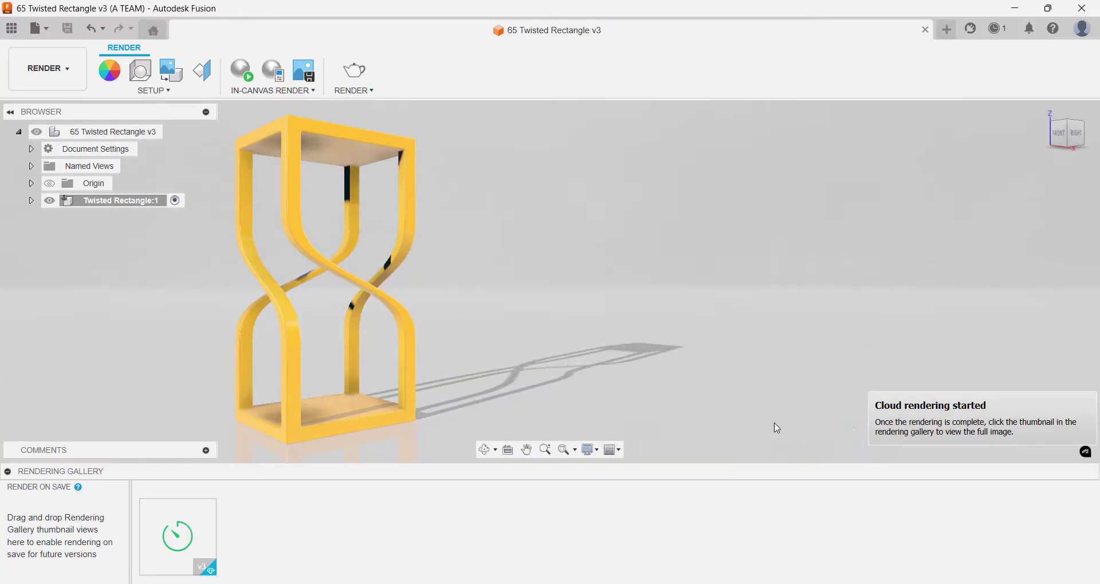
Step: Re-centre the stand in the view and submit a third cloud render
{"action": "middle_click_drag", "start_coordinate": [599, 339], "coordinate": [841, 330]}
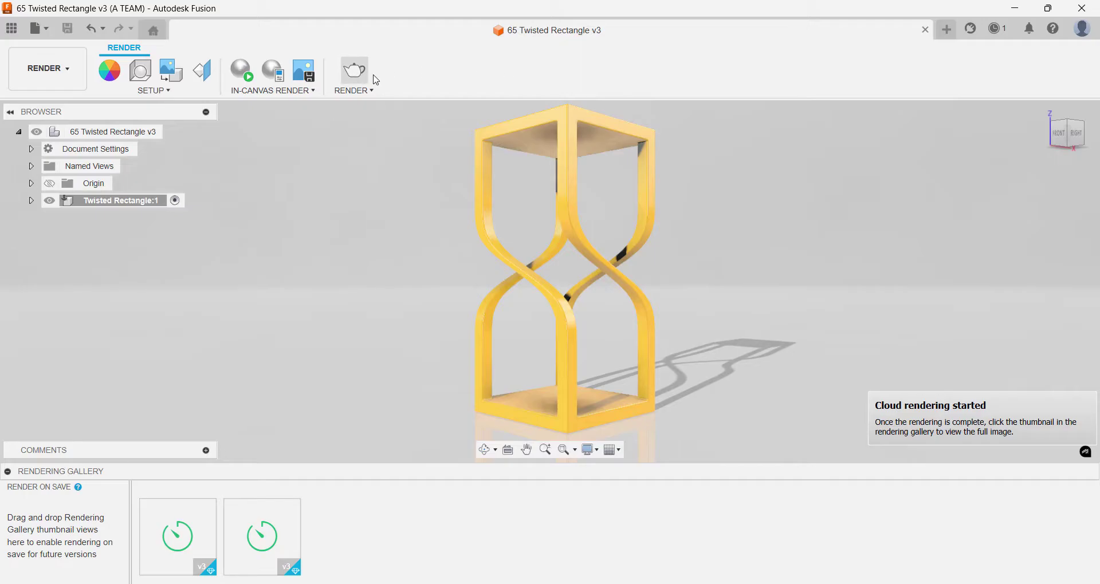
{"action": "left_click", "coordinate": [355, 72]}
{"action": "left_click_drag", "start_coordinate": [535, 192], "coordinate": [825, 135]}
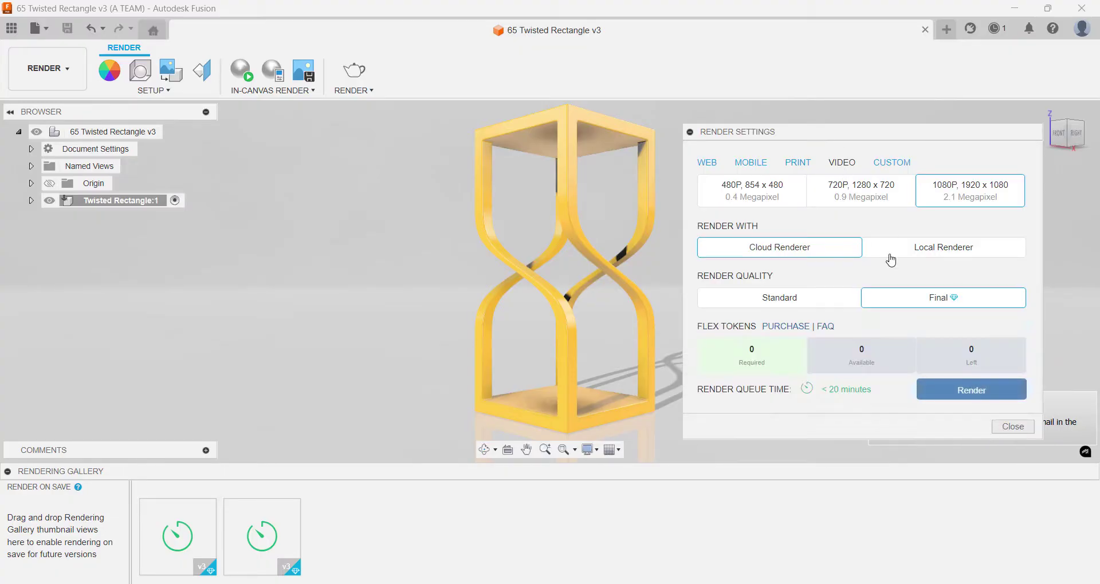
{"action": "left_click", "coordinate": [970, 390]}
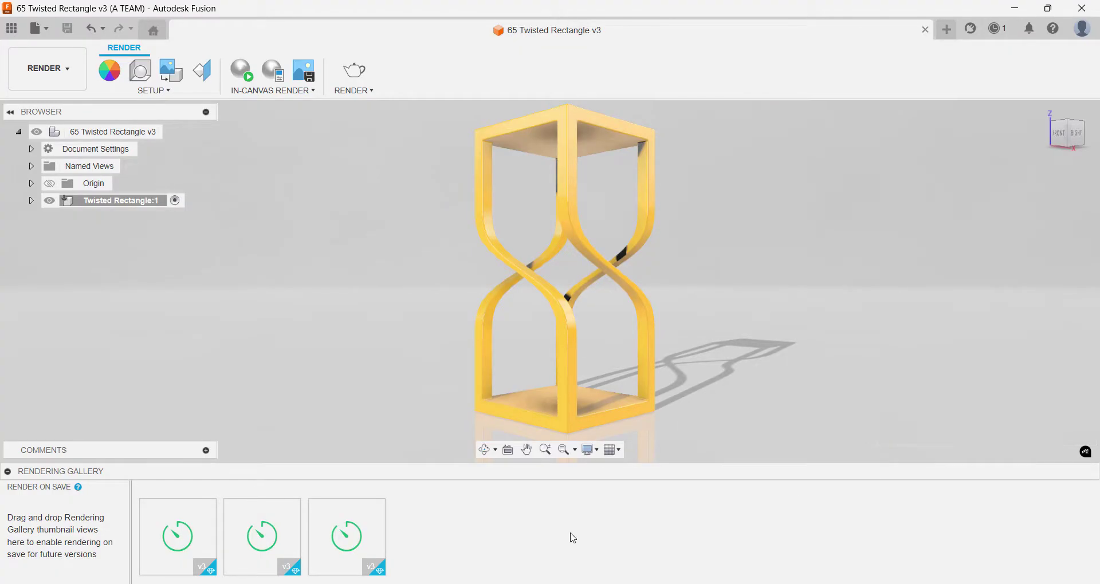
{"action": "mouse_move", "coordinate": [371, 516]}
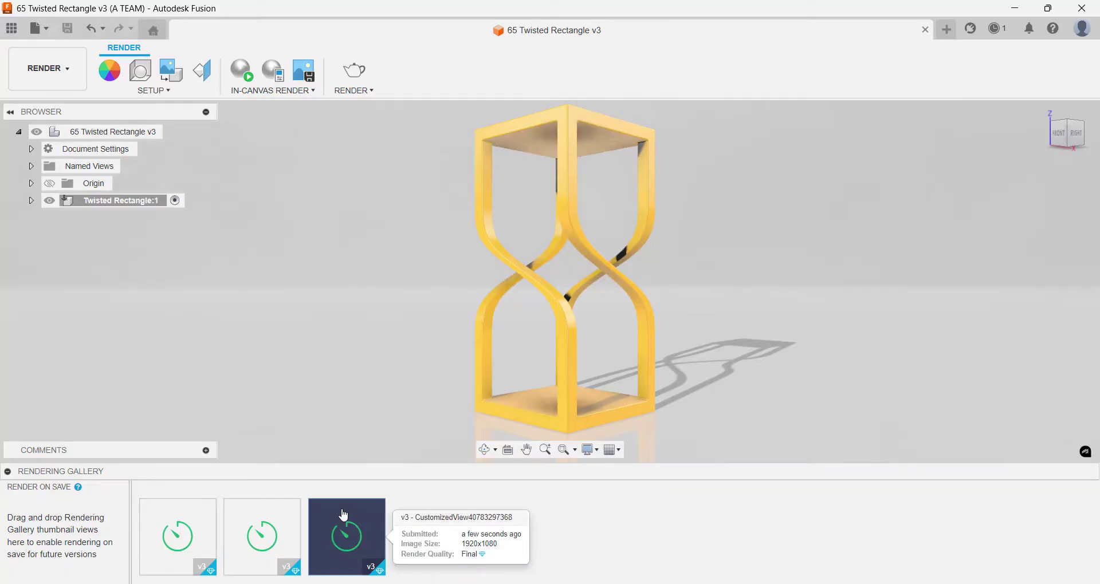
{"action": "mouse_move", "coordinate": [286, 517]}
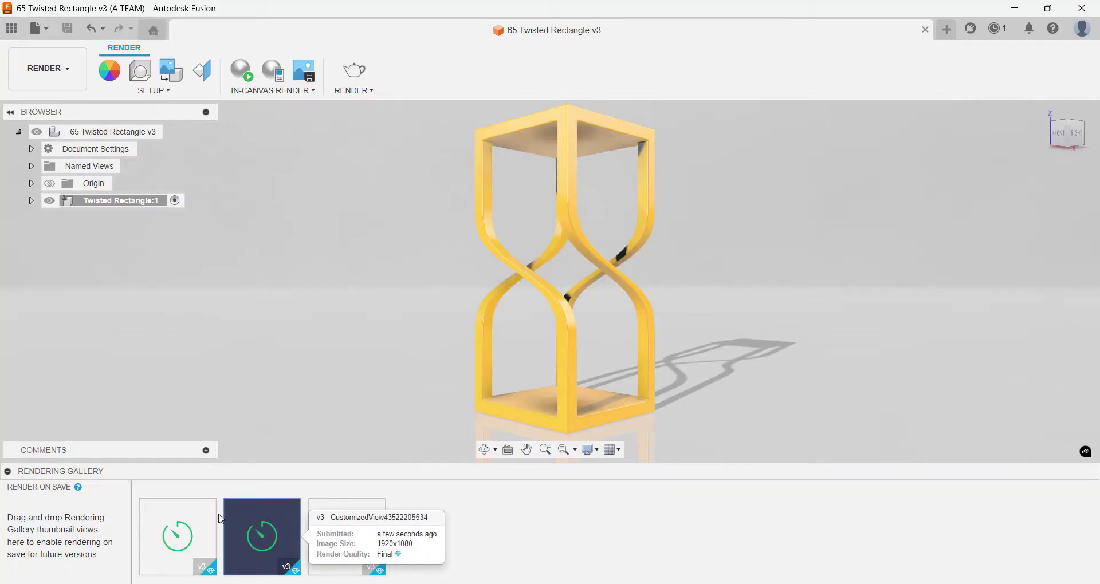
{"action": "mouse_move", "coordinate": [203, 522]}
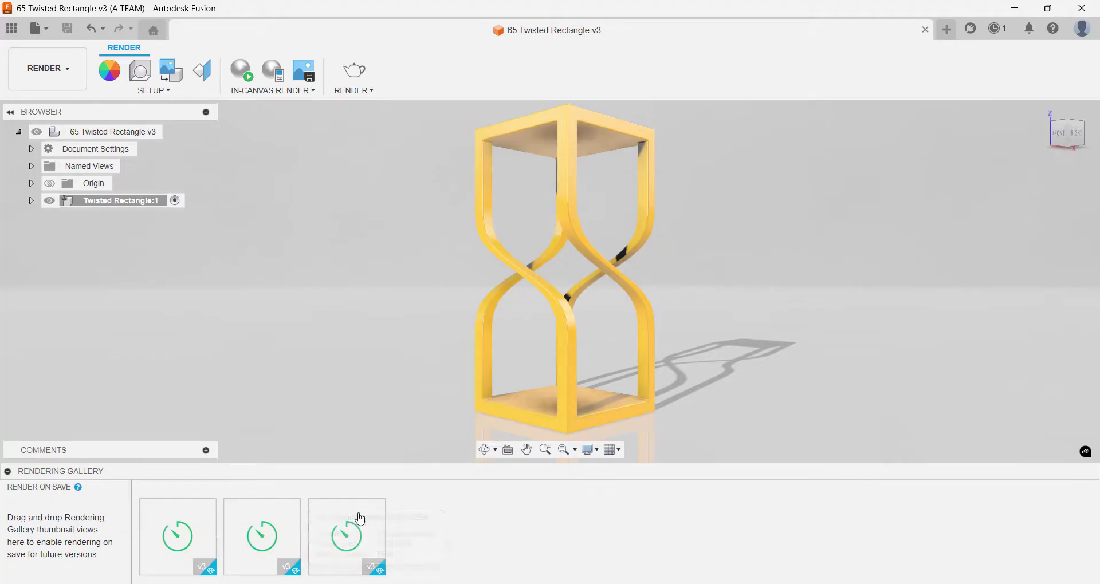